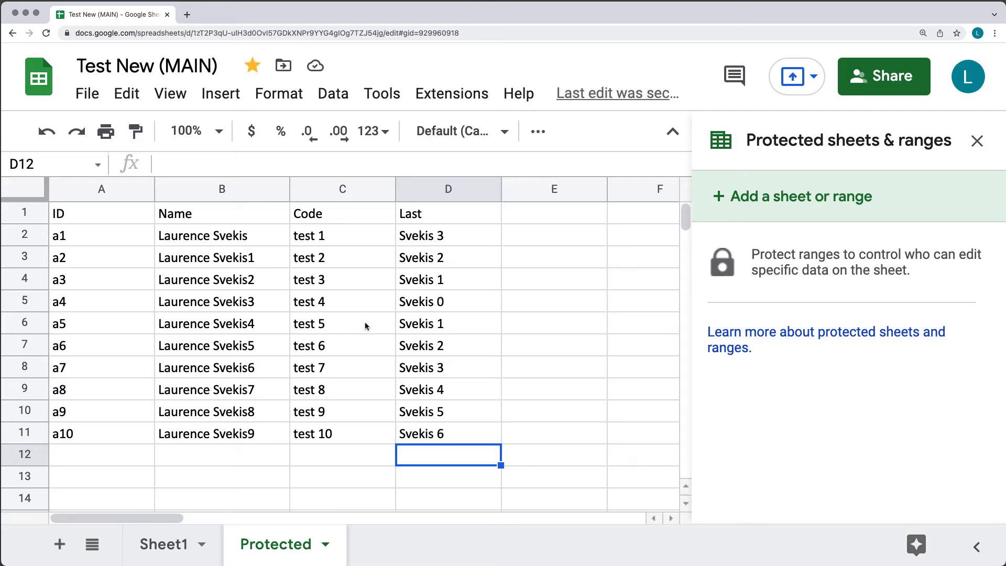
# Add a protected range for the name cells B2:B11 with the description "Pro1 Names"
pyautogui.moveTo(244, 242); pyautogui.dragTo(244, 442)
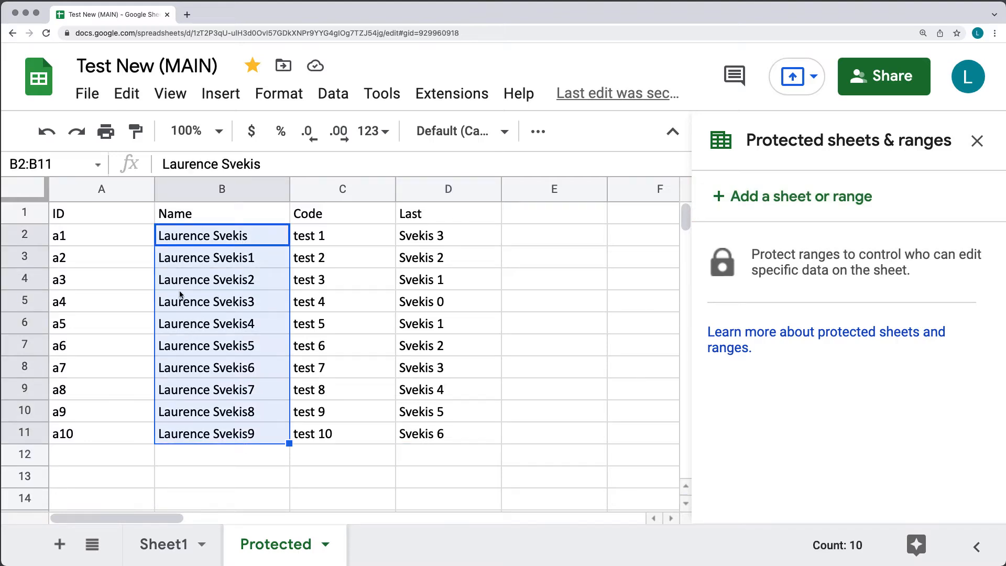
pyautogui.click(759, 203)
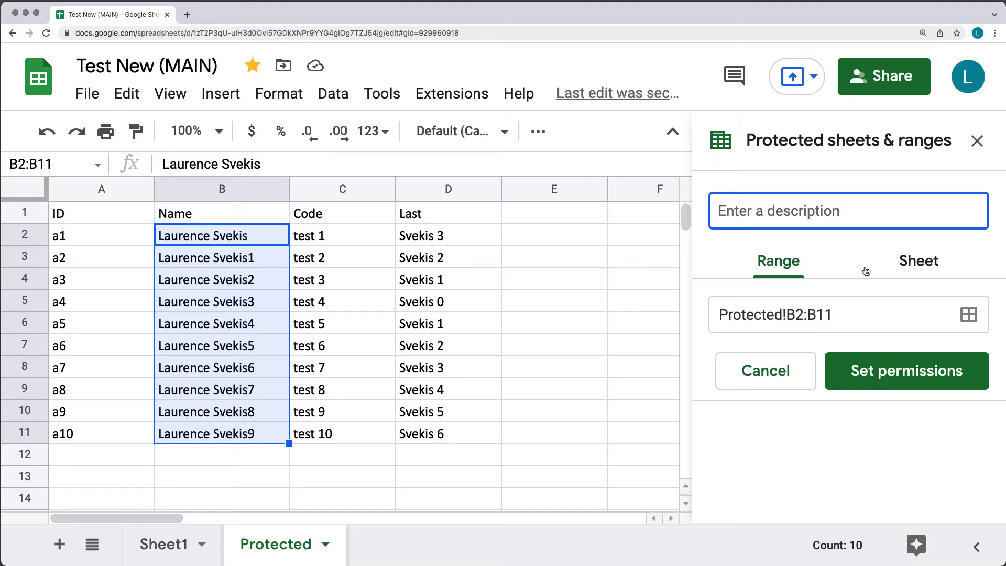
pyautogui.write('Pro1 Names')
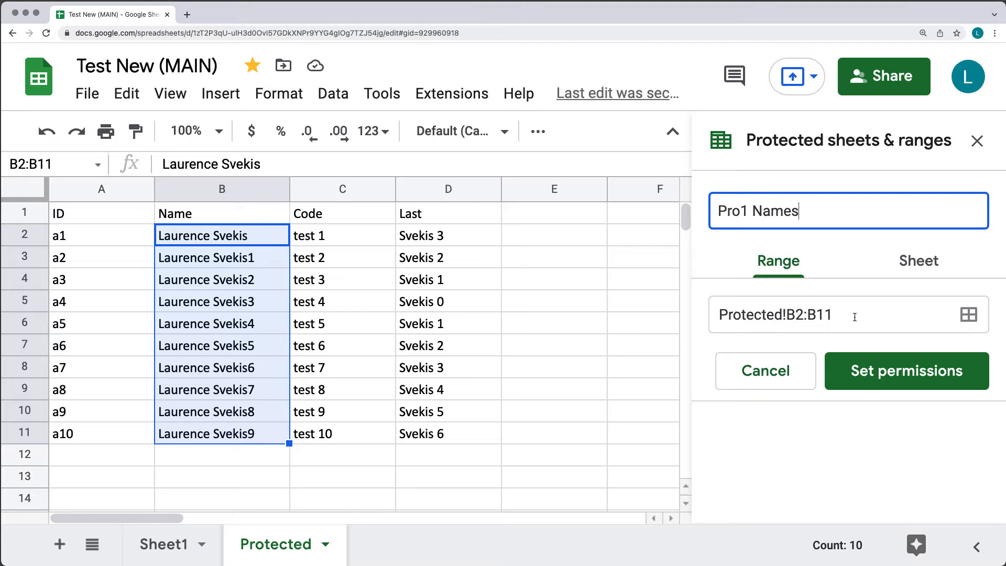
pyautogui.click(893, 376)
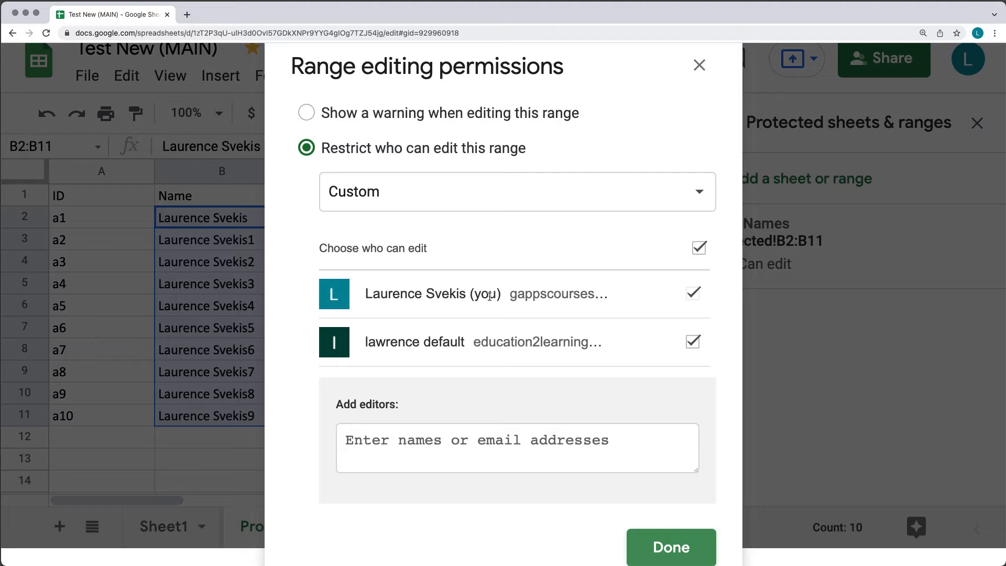
# Set the range's editing permissions to show a warning when it is edited
pyautogui.click(693, 342)
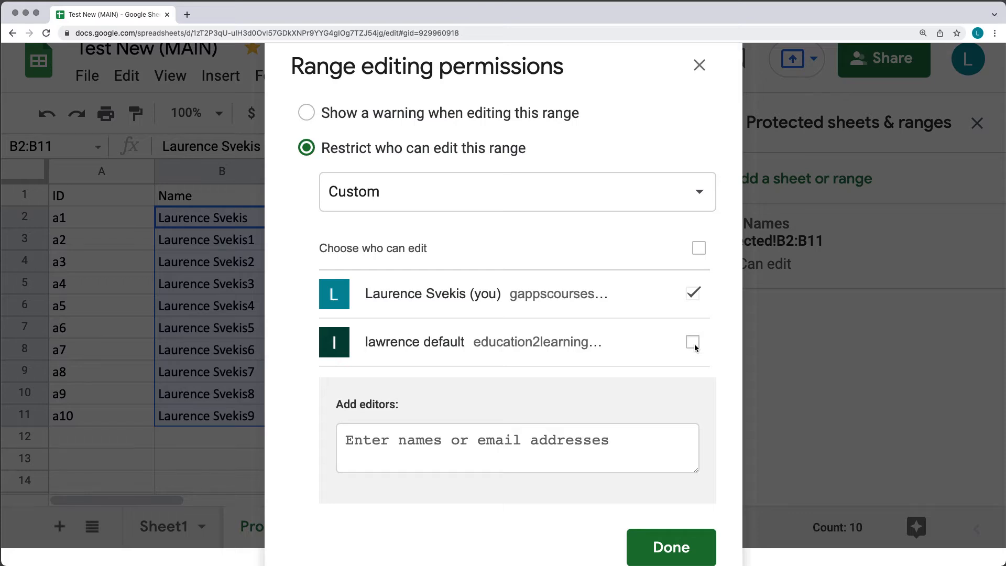
pyautogui.click(693, 342)
pyautogui.click(307, 113)
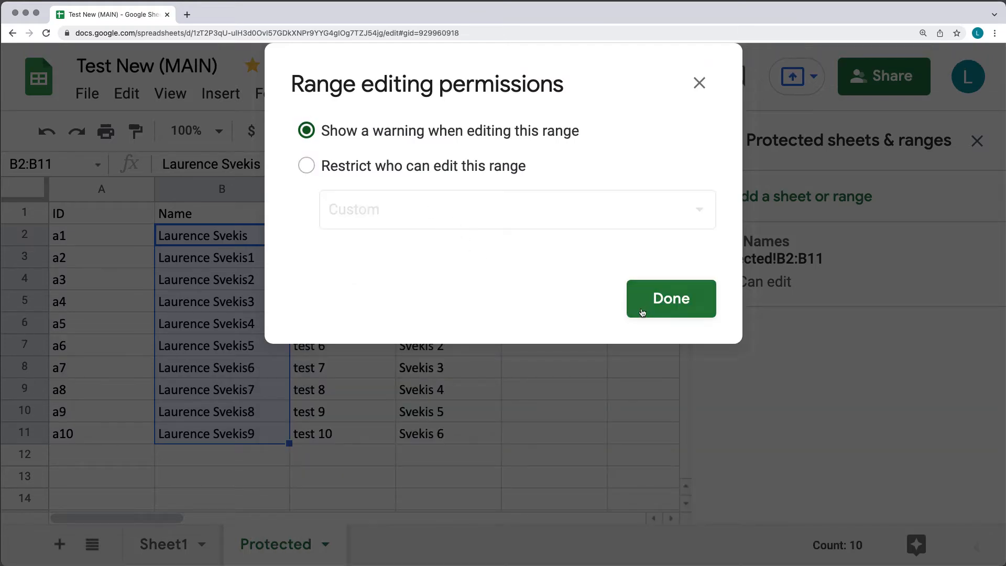
pyautogui.click(662, 301)
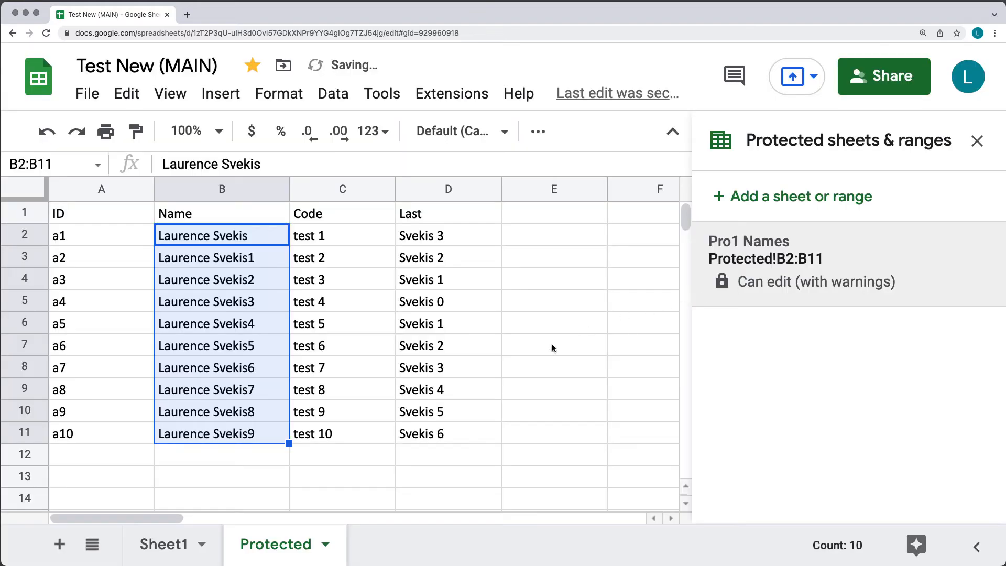
# Try to change the number ending the name in cell B4 to 4, and cancel the edit at the warning
pyautogui.doubleClick(243, 288)
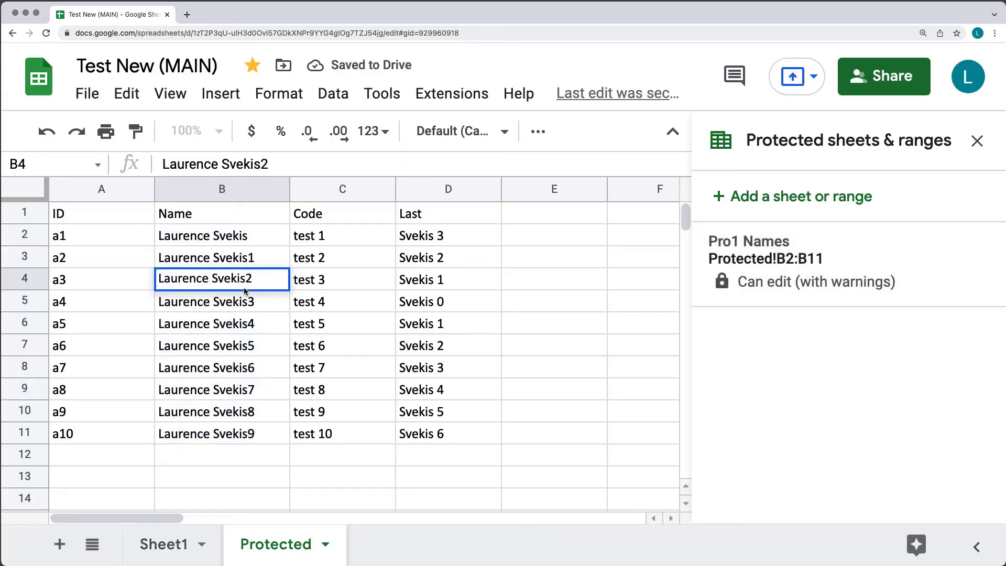
pyautogui.press('BackSpace')
pyautogui.write('4')
pyautogui.click(250, 316)
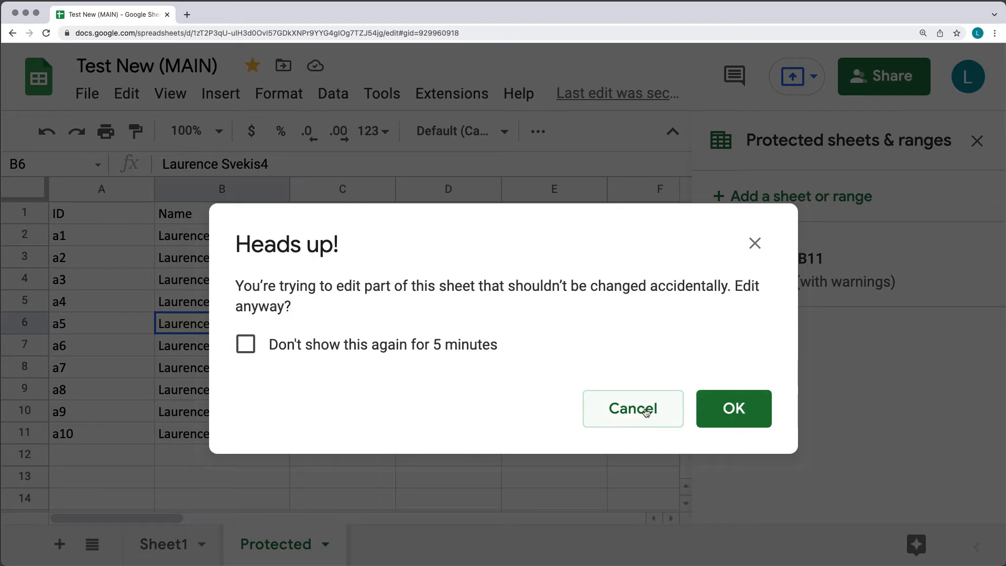
pyautogui.click(623, 412)
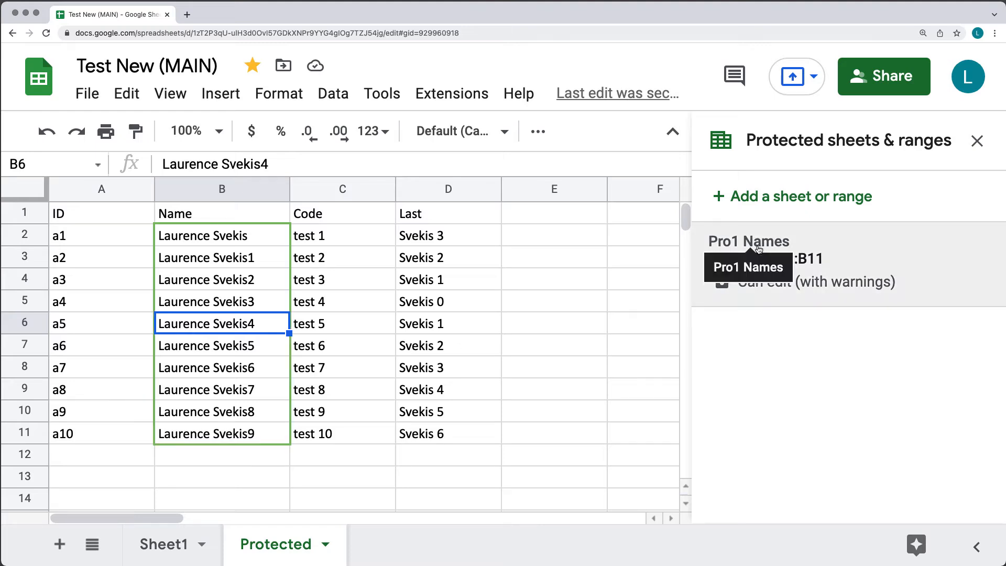
# Start a new protection that covers the whole sheet named Protected
pyautogui.click(333, 95)
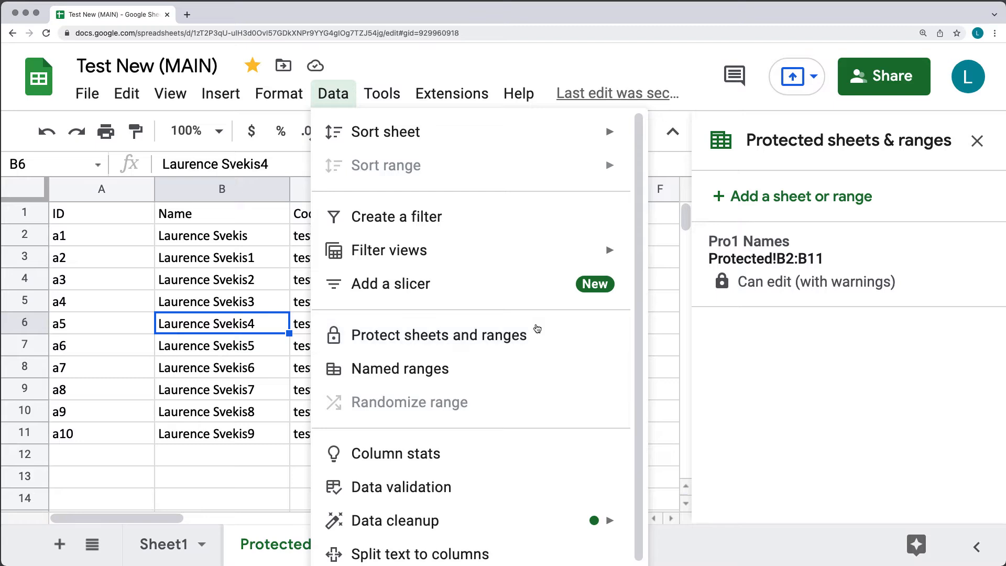
pyautogui.click(885, 373)
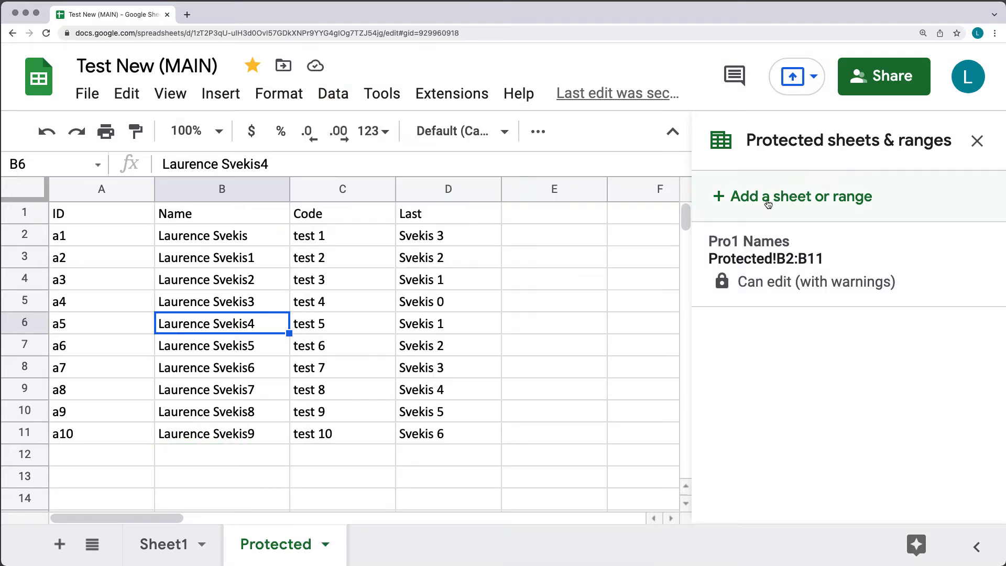
pyautogui.click(759, 199)
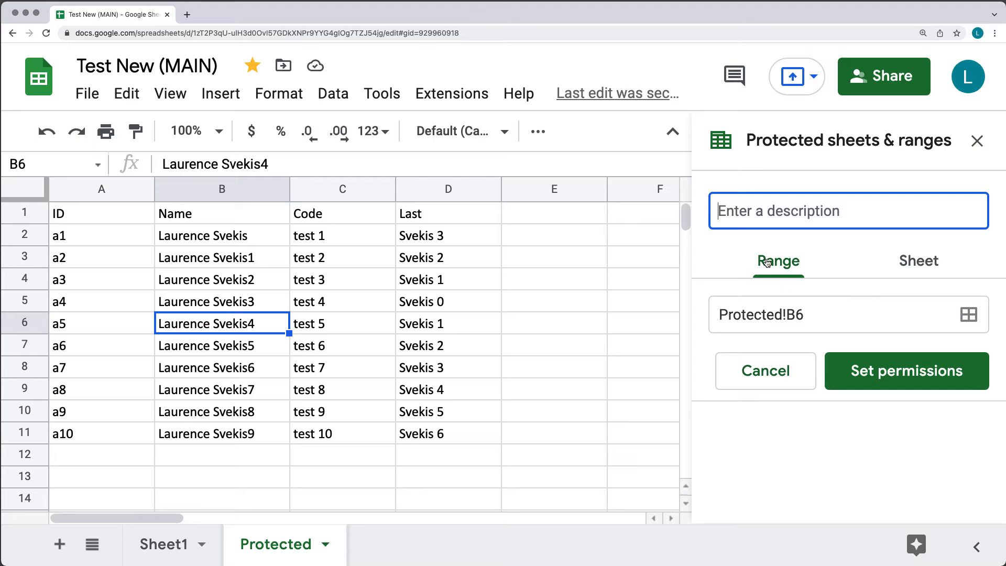
pyautogui.click(918, 261)
pyautogui.click(790, 323)
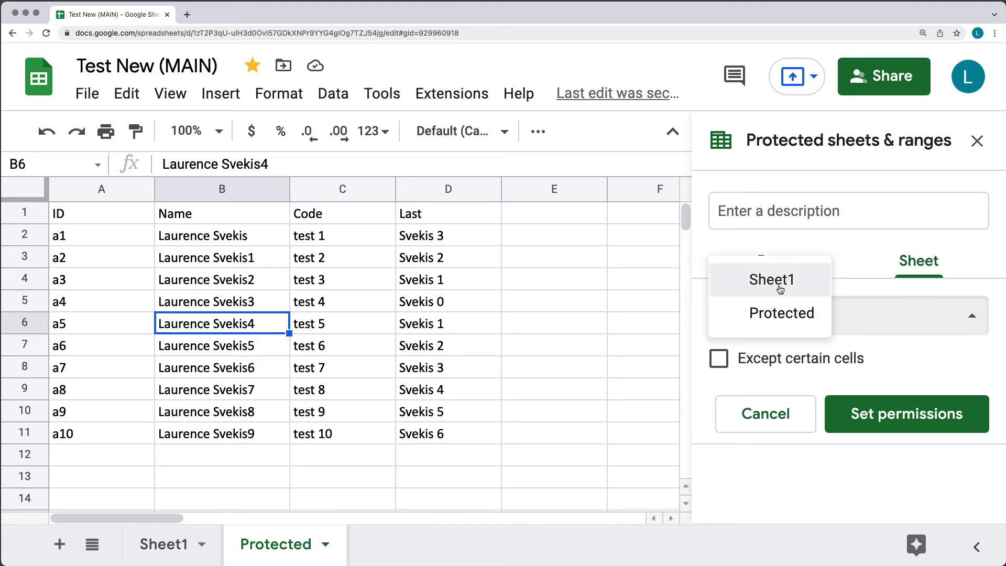
pyautogui.click(774, 321)
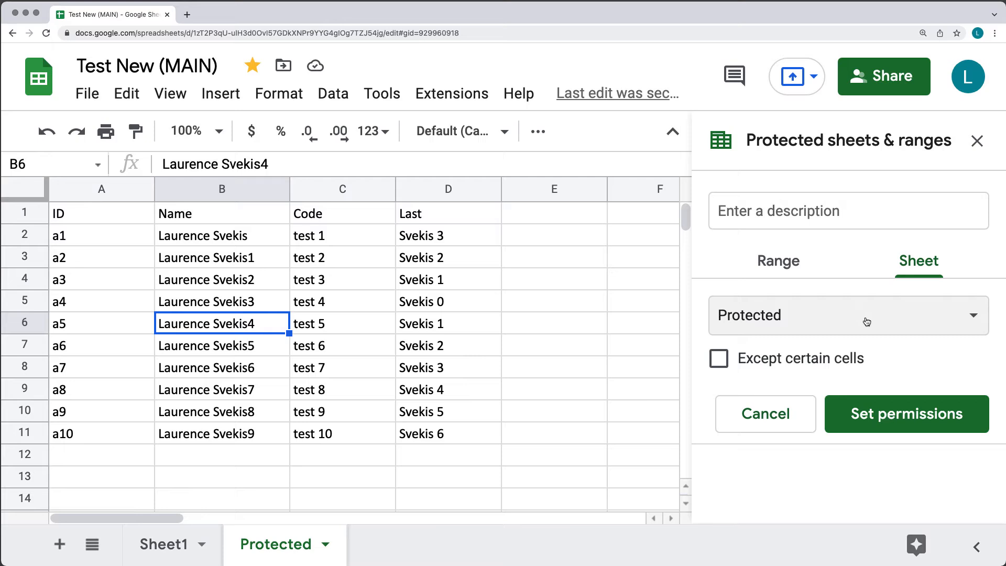
# Exempt the cell ranges C2:C11 and D2:D11 from the sheet protection
pyautogui.click(719, 360)
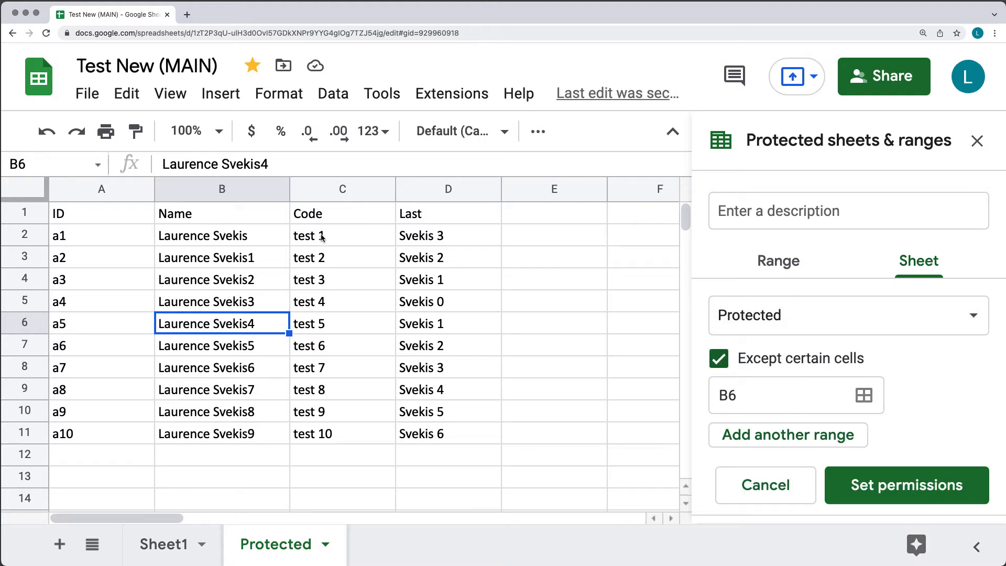
pyautogui.moveTo(329, 235); pyautogui.dragTo(333, 436)
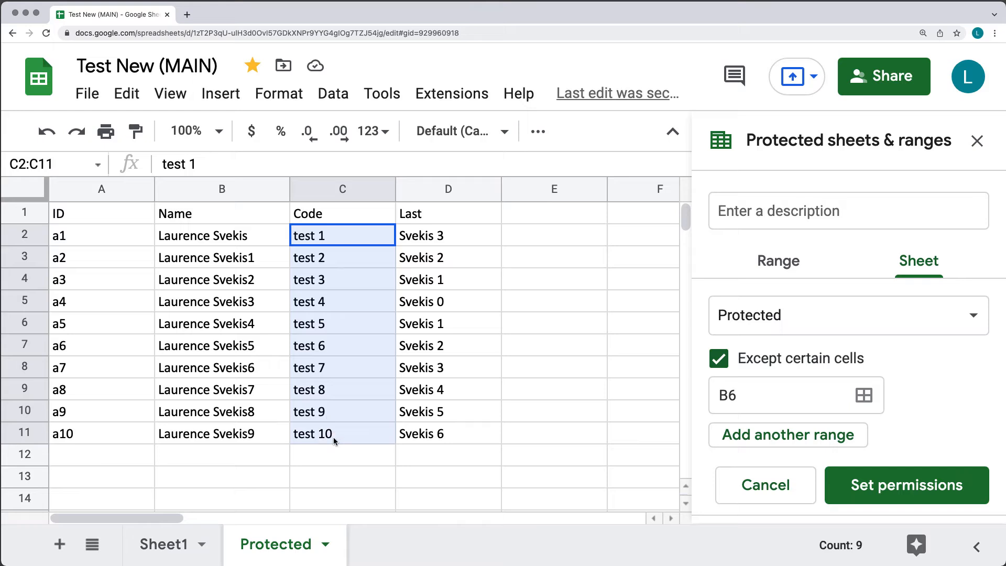
pyautogui.click(863, 397)
pyautogui.click(351, 238)
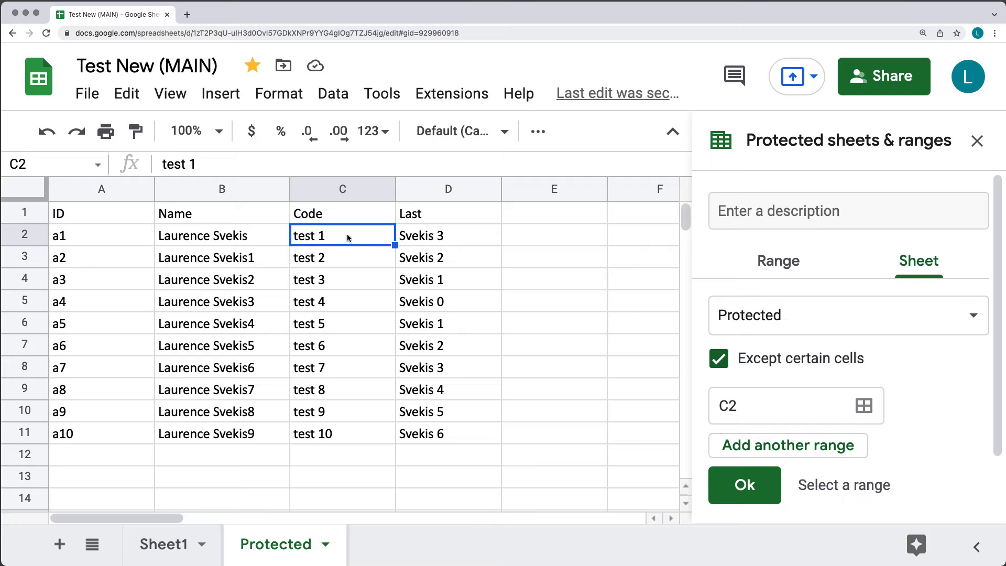
pyautogui.moveTo(346, 234); pyautogui.dragTo(348, 424)
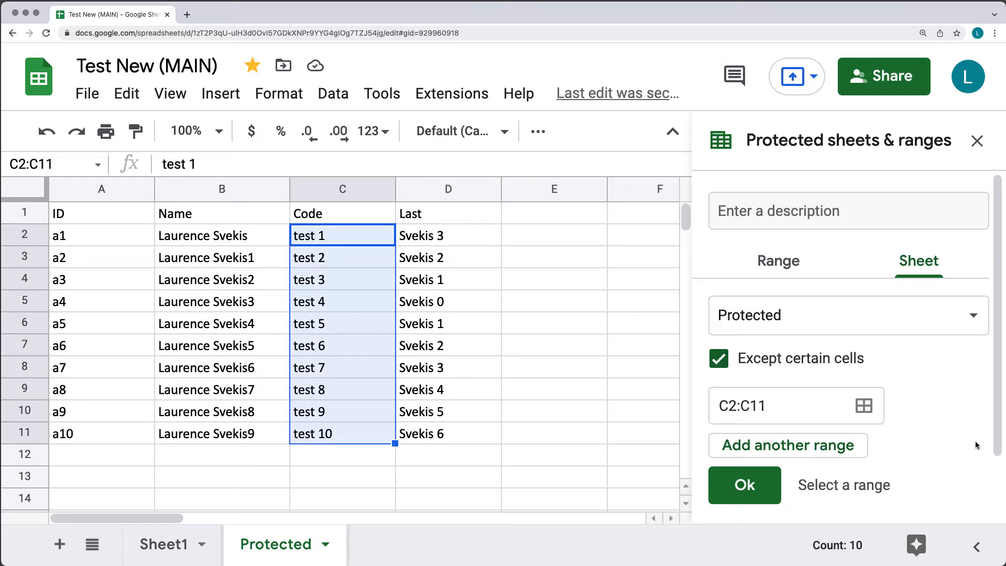
pyautogui.click(795, 454)
pyautogui.moveTo(437, 240); pyautogui.dragTo(475, 422)
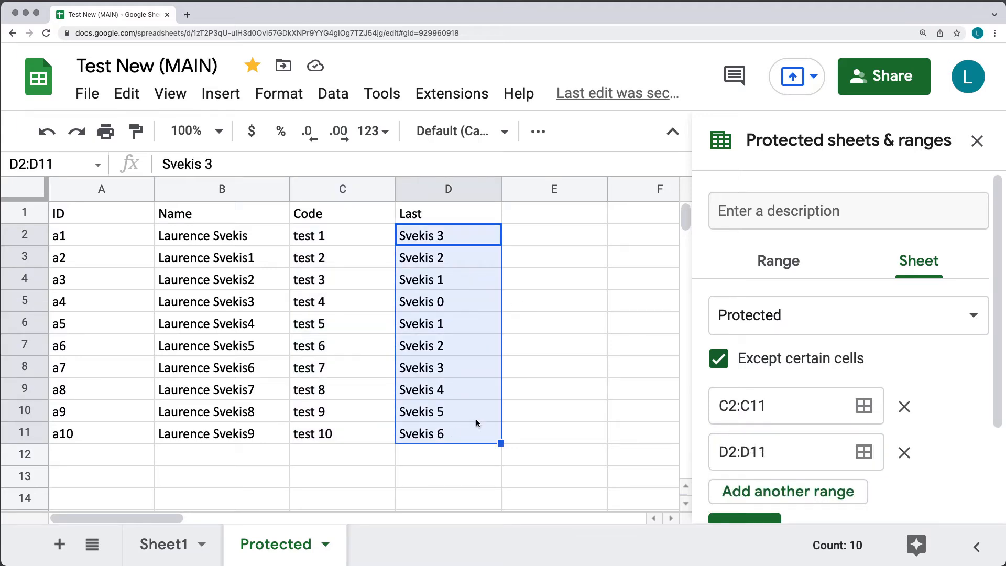
pyautogui.scroll(-3, 966, 401)
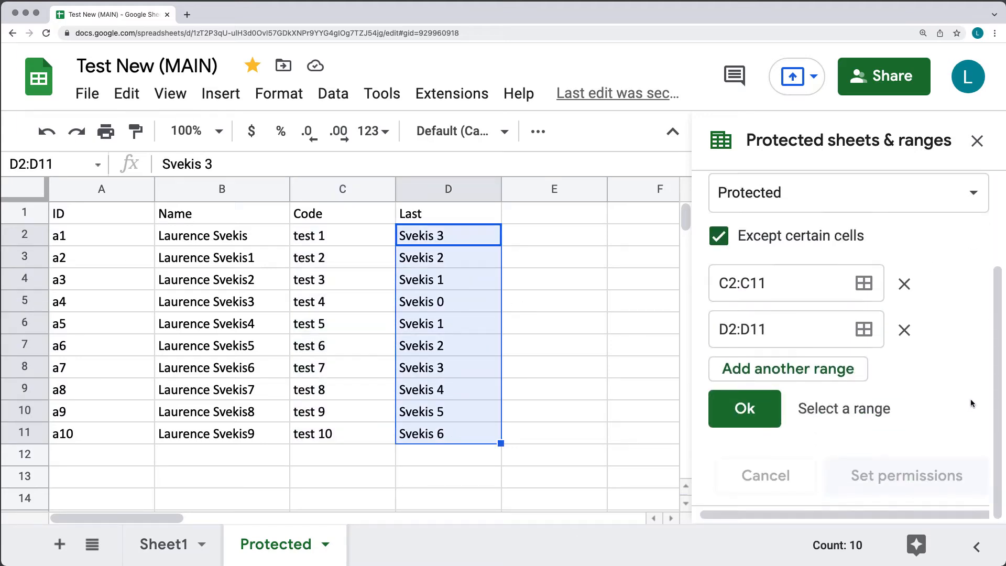
pyautogui.click(744, 413)
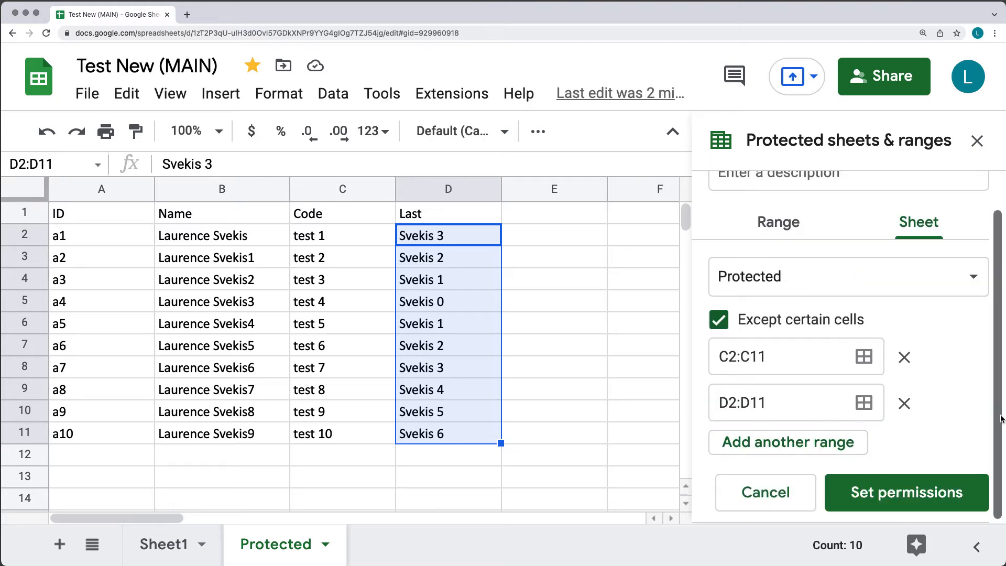
# Restrict who can edit the protected sheet with the Custom option, keeping both listed editors allowed
pyautogui.click(903, 490)
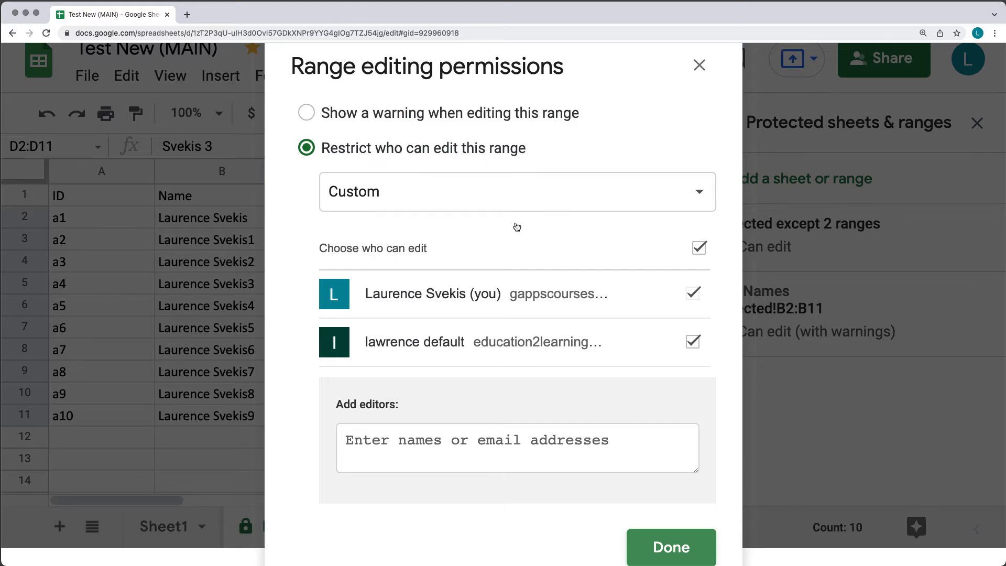
pyautogui.click(463, 205)
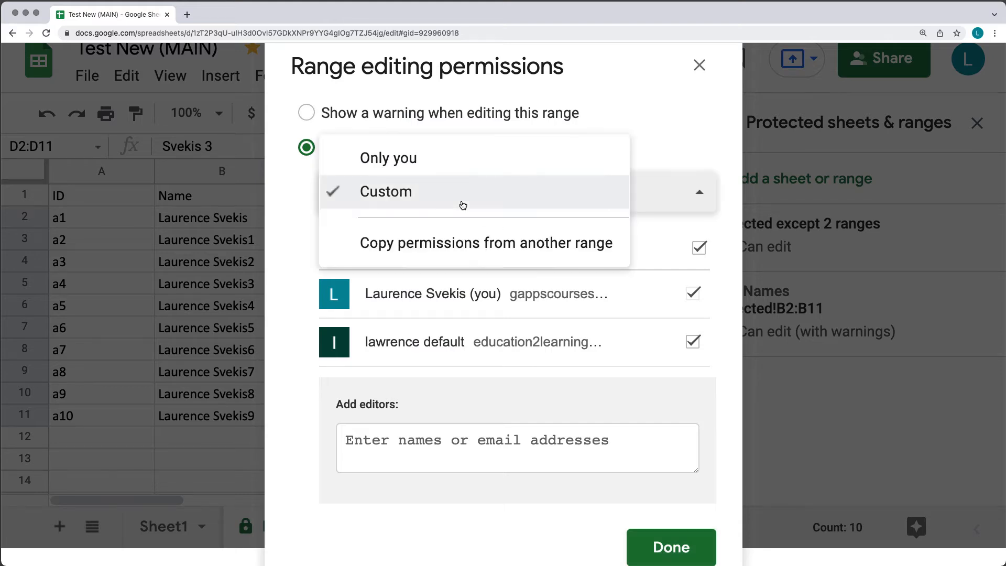
pyautogui.click(461, 194)
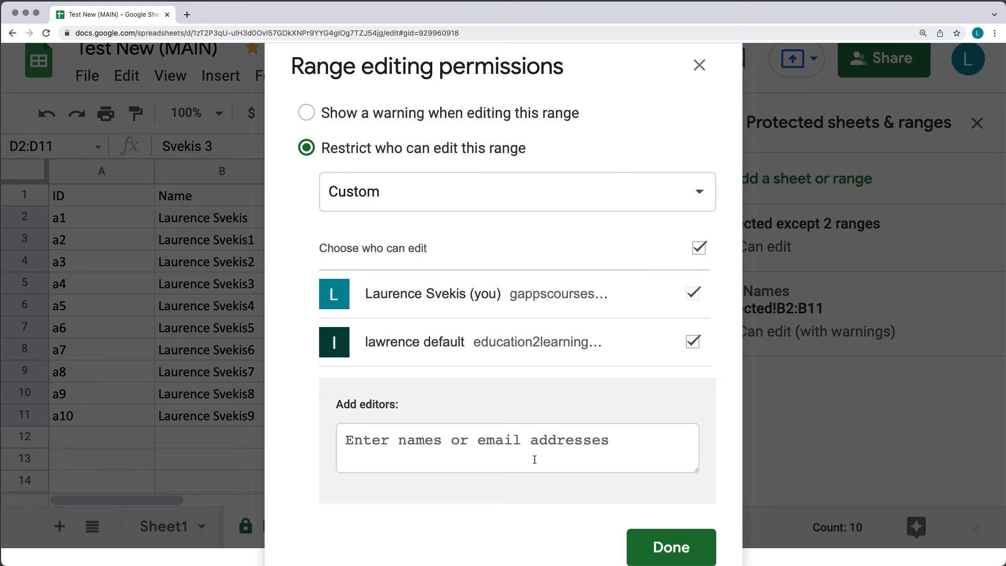
pyautogui.click(669, 551)
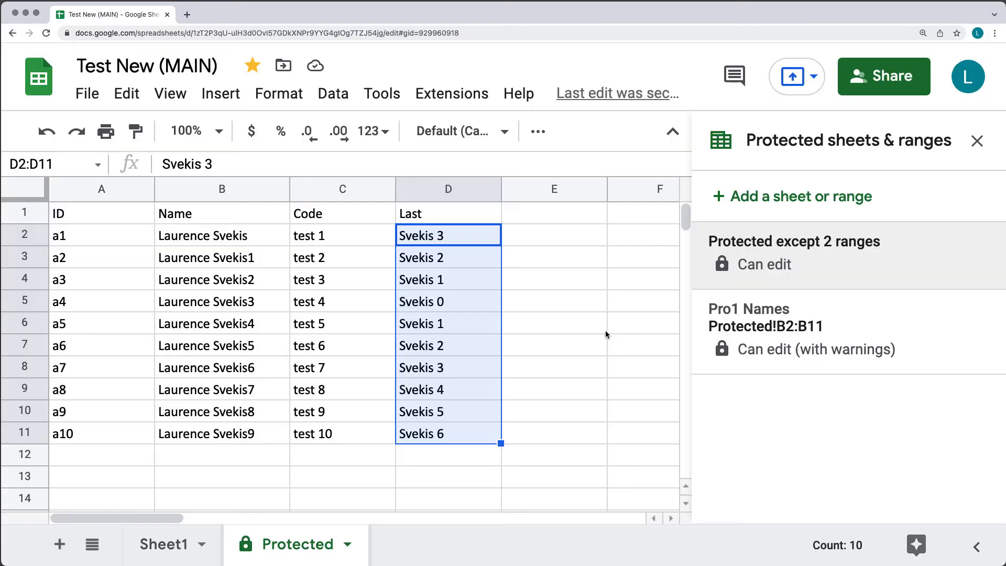
# Change the Pro1 Names range from a warning to restricted editing, removing the second editor's access
pyautogui.click(163, 550)
pyautogui.click(285, 549)
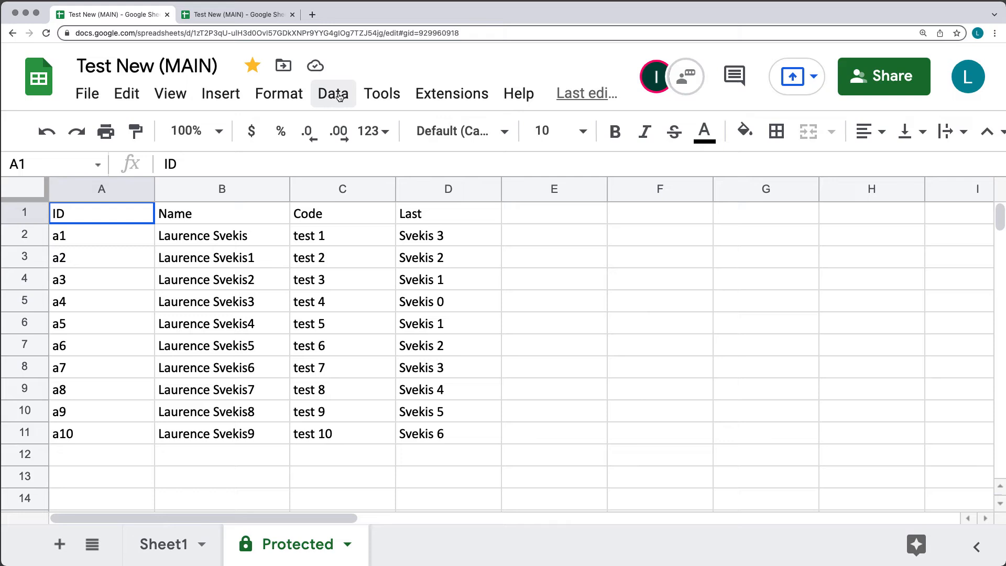
pyautogui.click(339, 96)
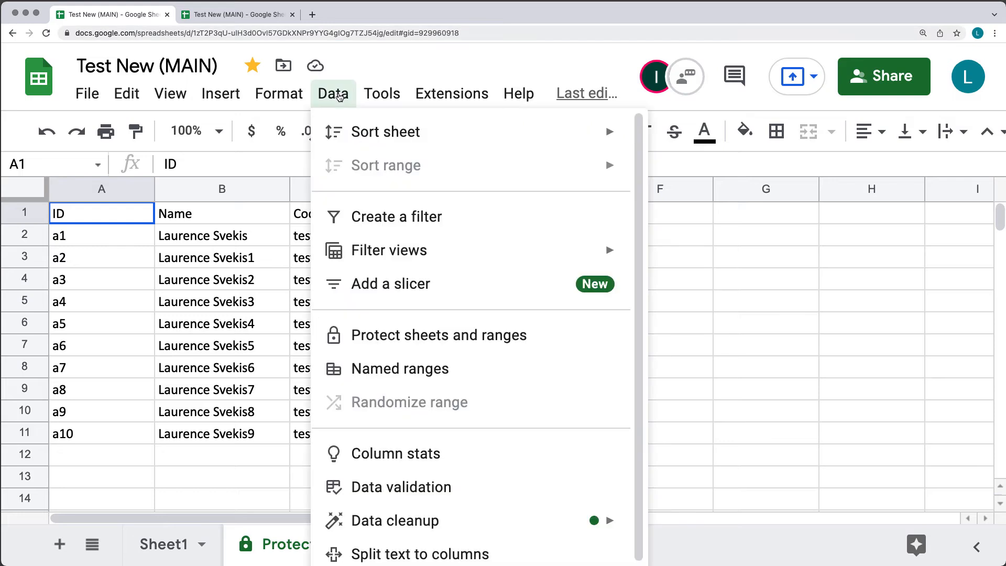
pyautogui.click(377, 335)
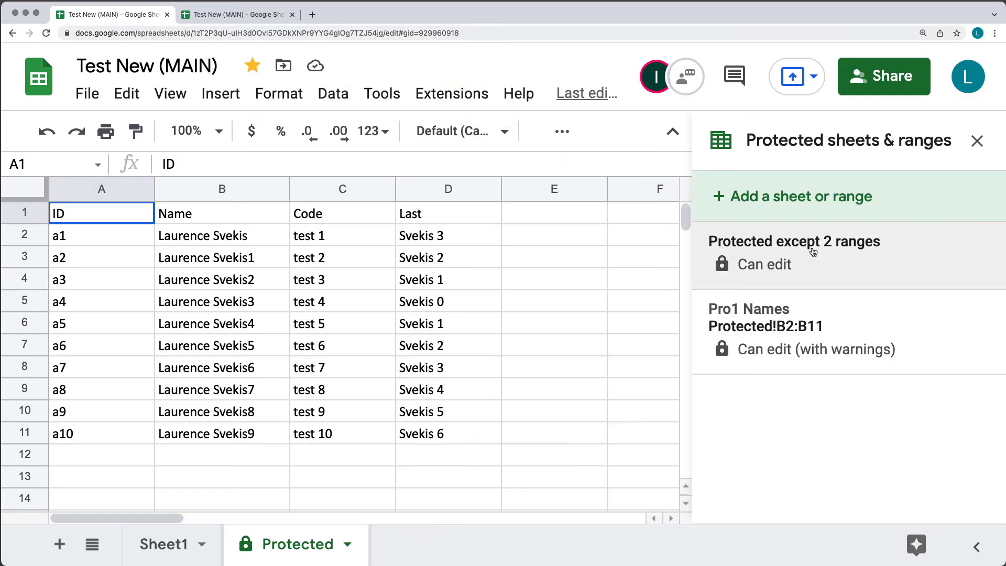
pyautogui.click(775, 330)
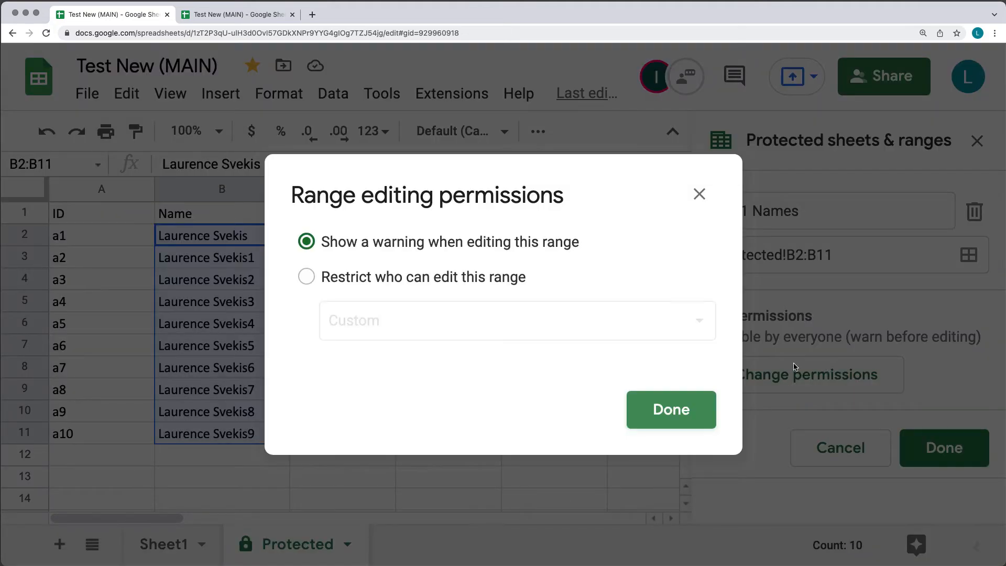
pyautogui.click(308, 278)
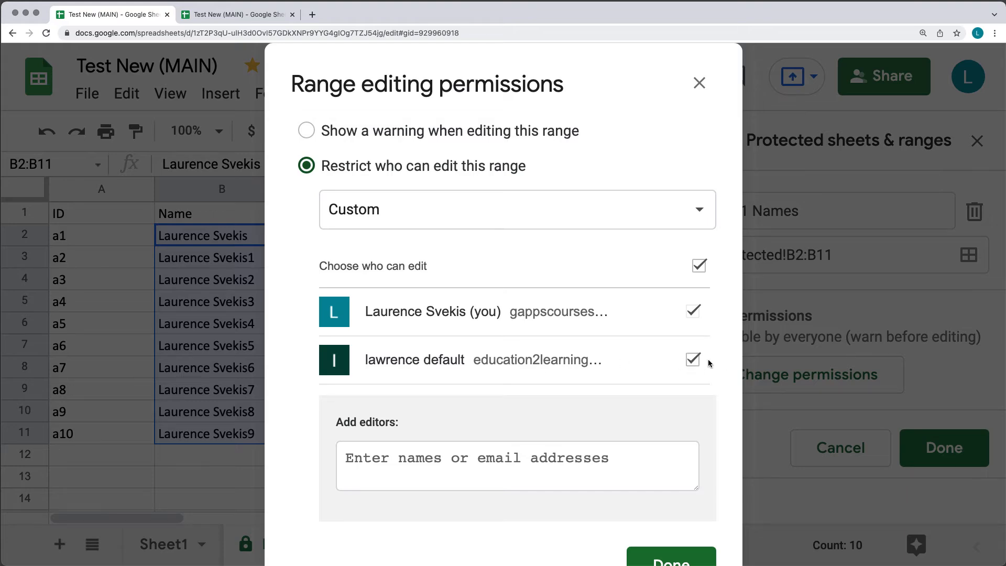
pyautogui.click(692, 362)
pyautogui.click(649, 557)
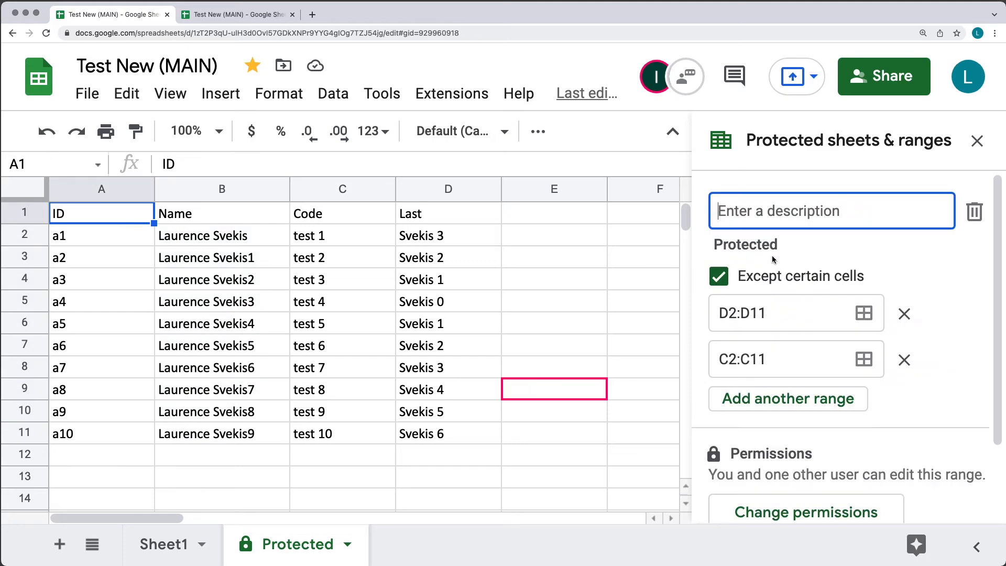
# Remove the second editor from the people allowed to edit the protected sheet
pyautogui.scroll(-1, 793, 505)
pyautogui.click(793, 505)
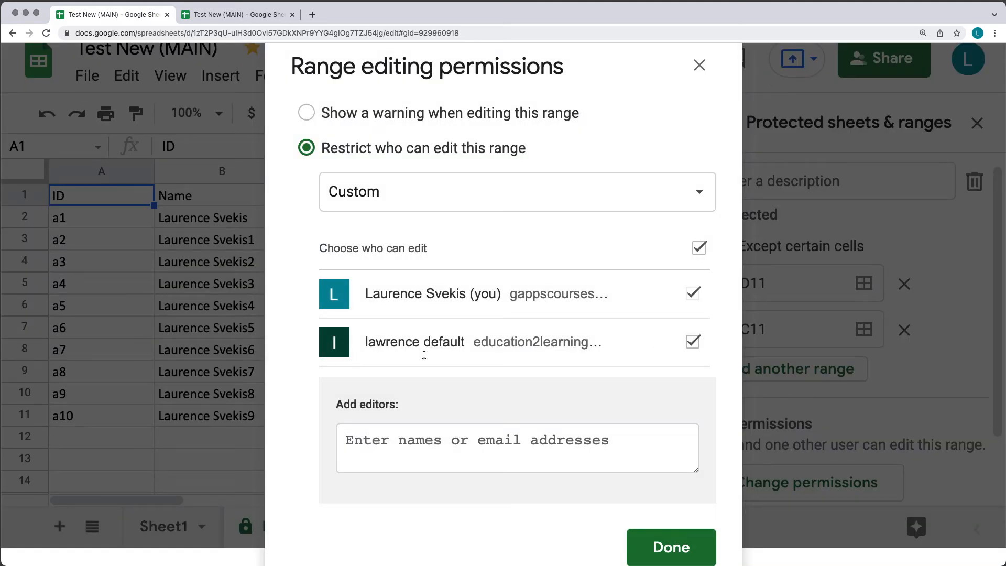
pyautogui.click(693, 341)
pyautogui.click(665, 547)
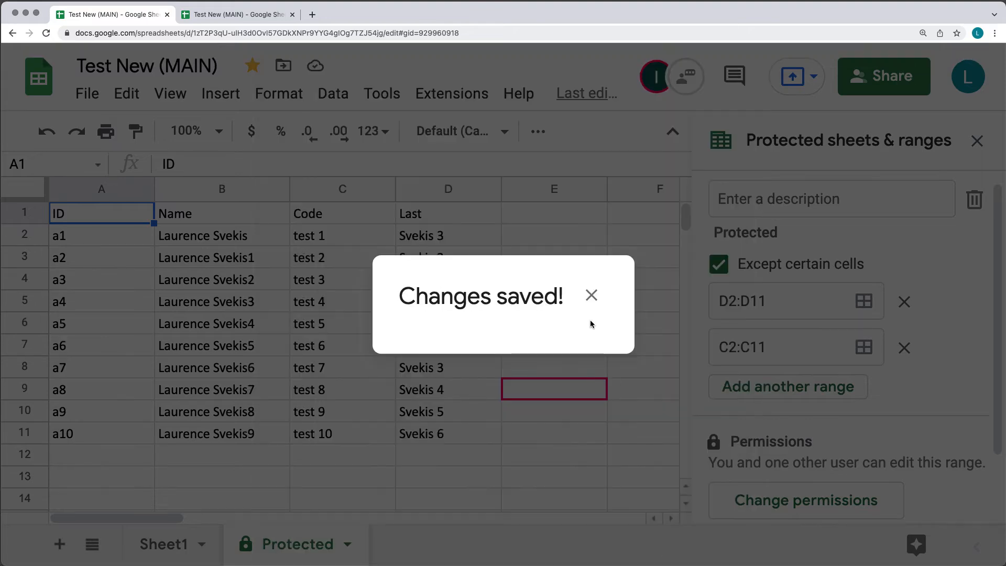
pyautogui.click(590, 294)
# Switch to the second account's spreadsheet and try editing cells A2 and A4 on the Protected sheet, dismissing each alert
pyautogui.click(231, 15)
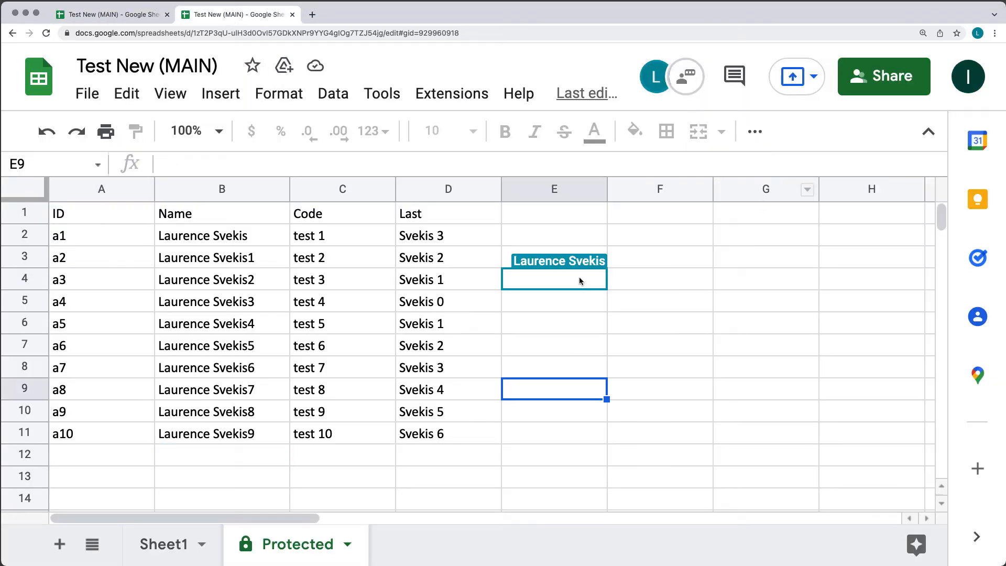
pyautogui.doubleClick(57, 244)
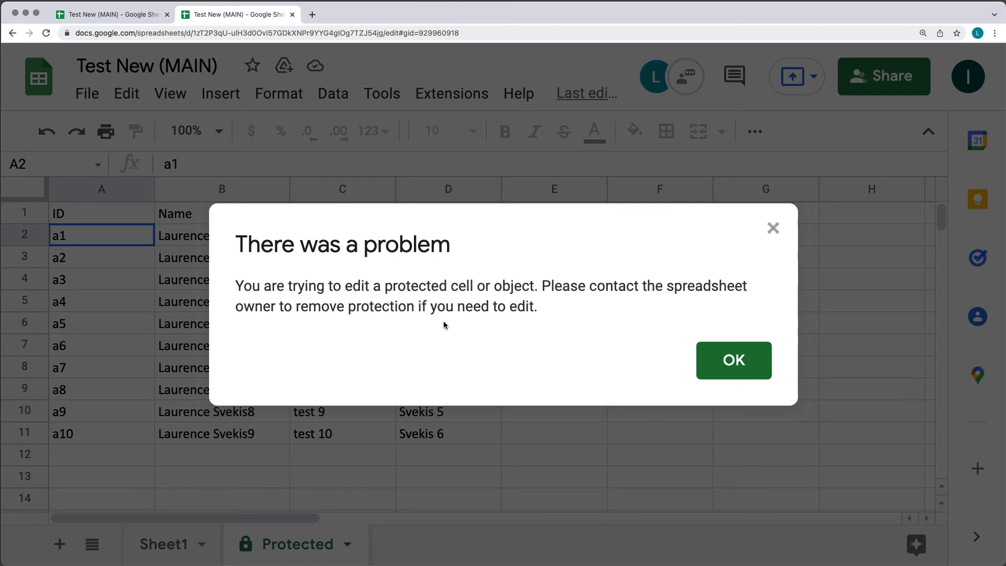
pyautogui.click(739, 364)
pyautogui.click(108, 288)
pyautogui.doubleClick(109, 290)
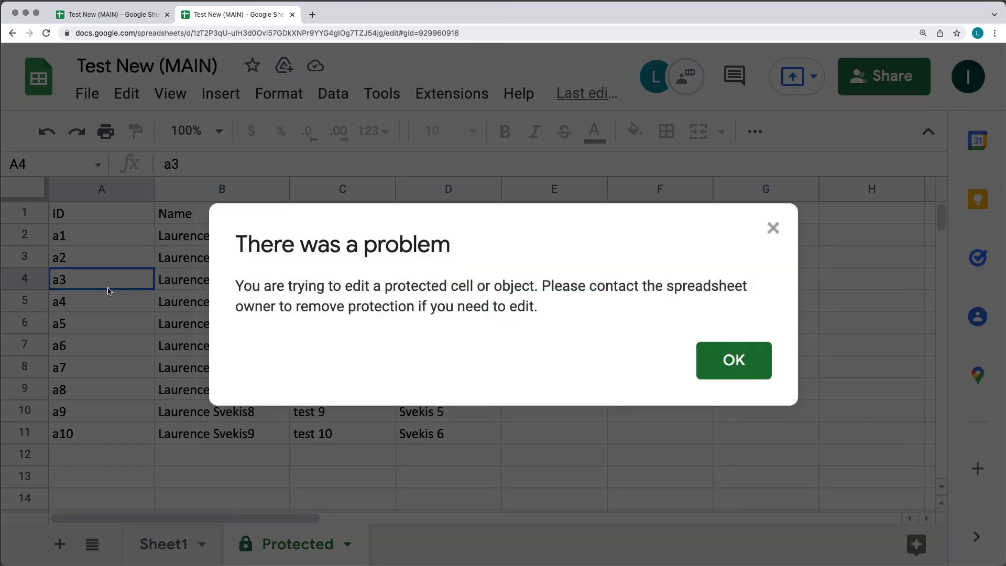
pyautogui.click(737, 360)
pyautogui.doubleClick(89, 240)
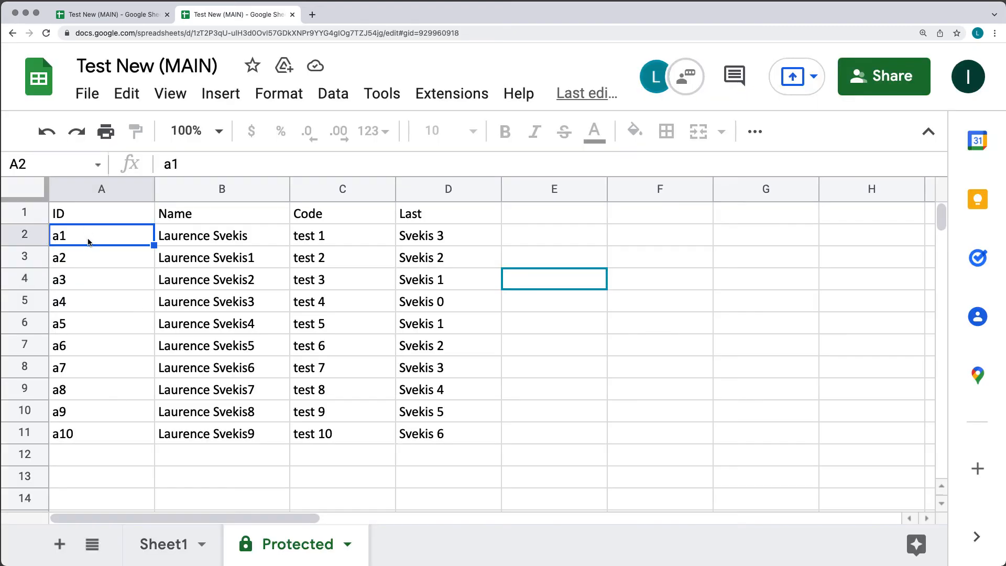
pyautogui.click(714, 360)
# From the owner's account, protect Sheet1 with the description pro2 and restrict editing to the owner by excluding the second editor
pyautogui.click(114, 18)
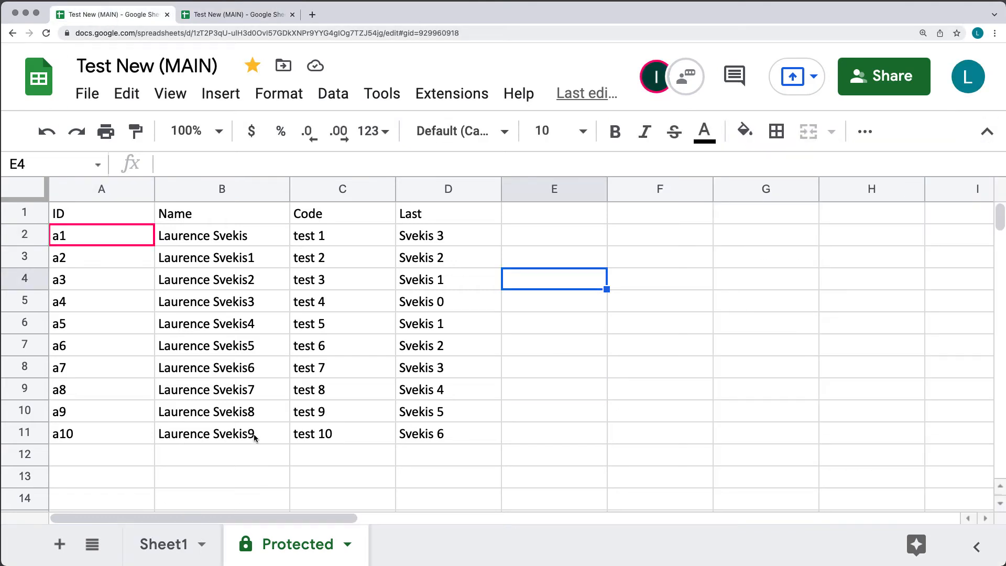
pyautogui.click(201, 547)
pyautogui.click(201, 547)
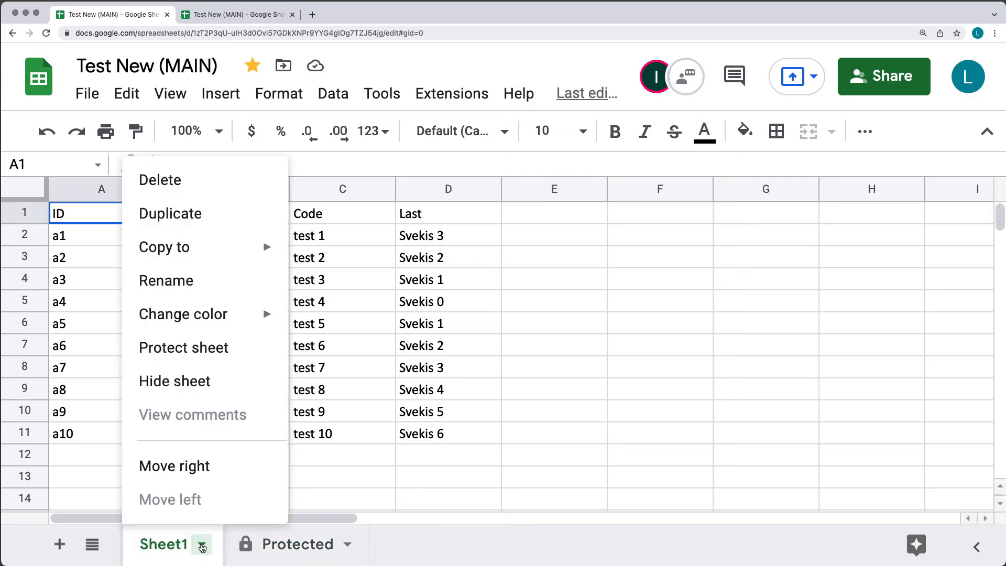
pyautogui.click(218, 352)
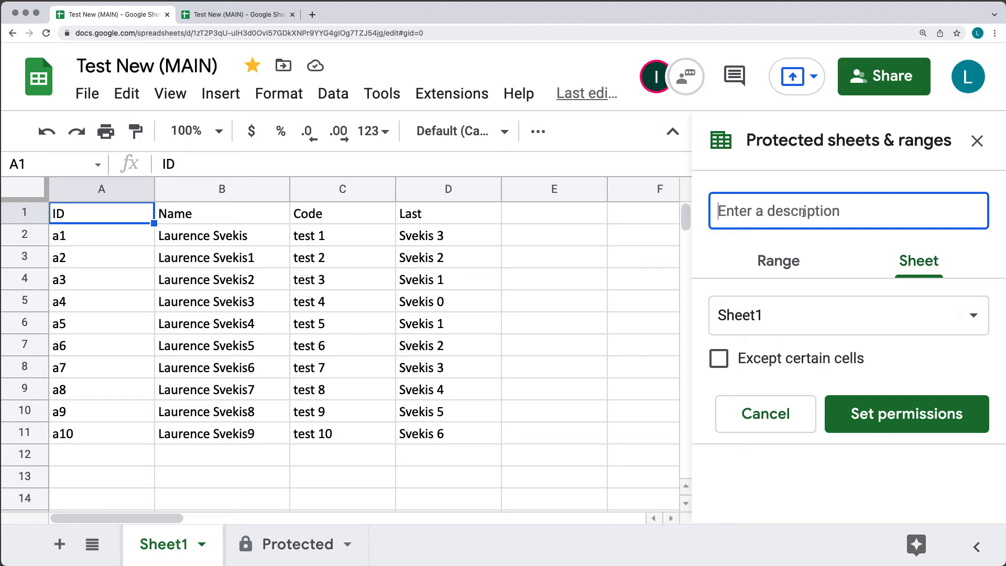
pyautogui.write('pro2')
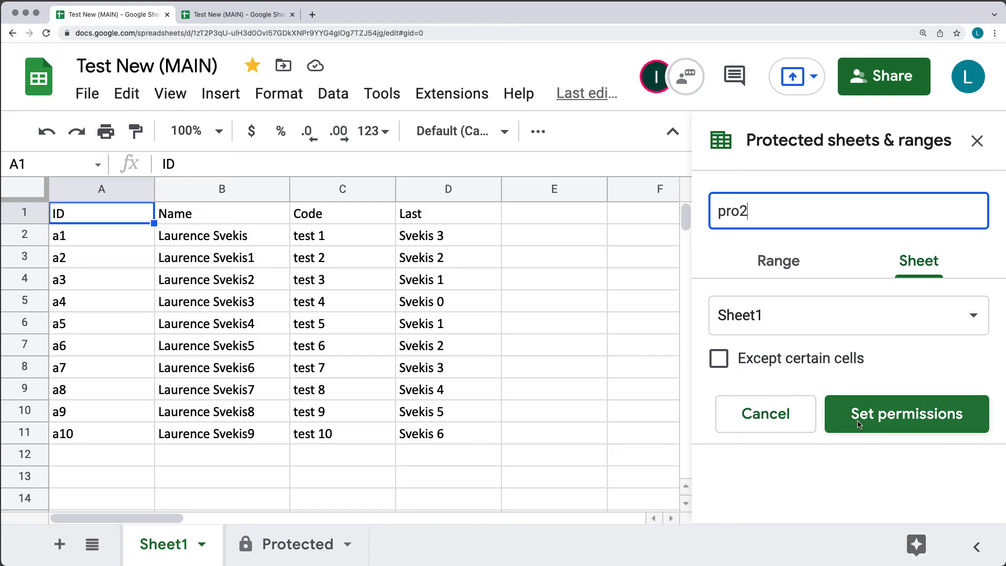
pyautogui.click(930, 420)
pyautogui.click(692, 342)
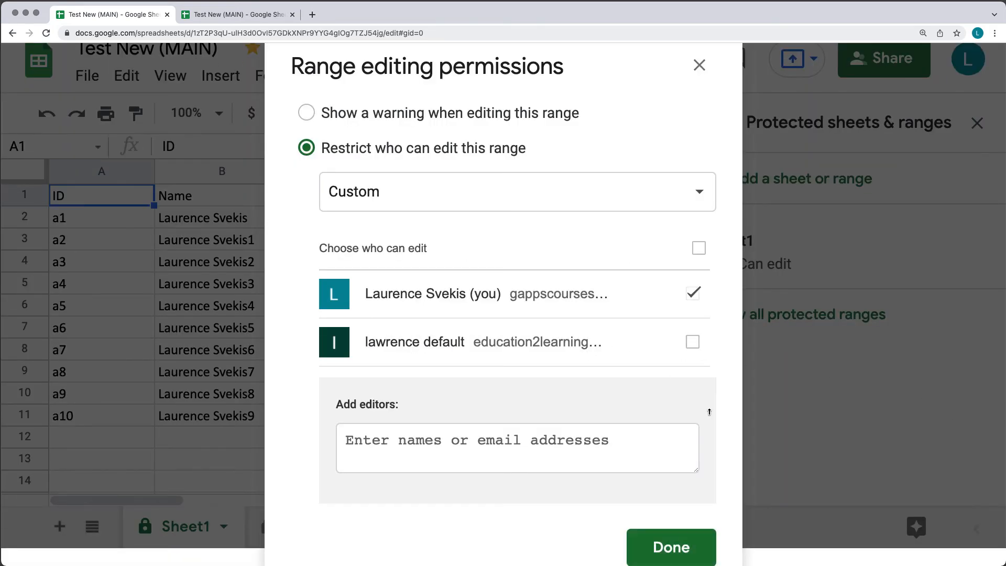
pyautogui.click(671, 546)
# In the second account's spreadsheet, try editing cell A8 on the Protected sheet and dismiss the alert
pyautogui.click(239, 14)
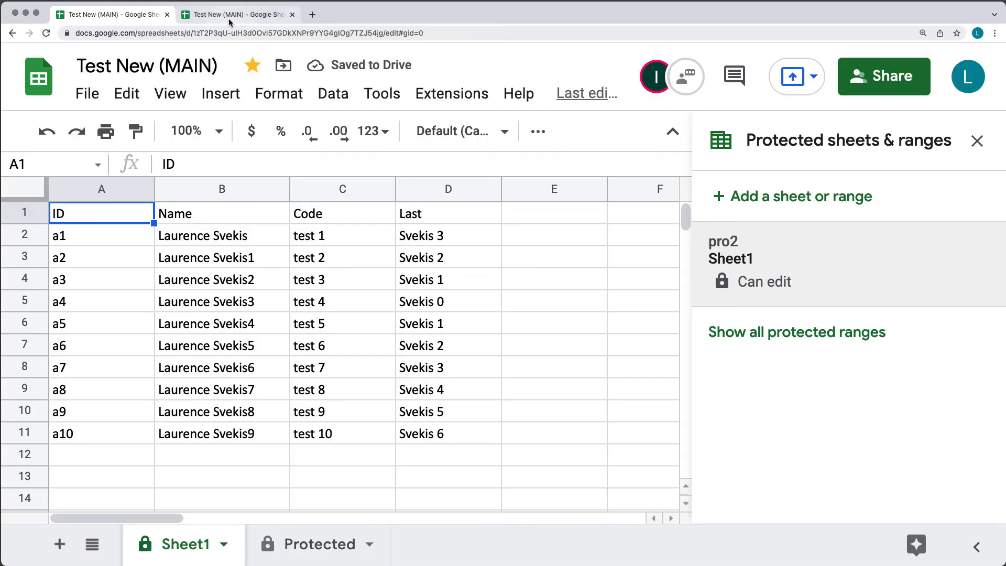
pyautogui.click(114, 372)
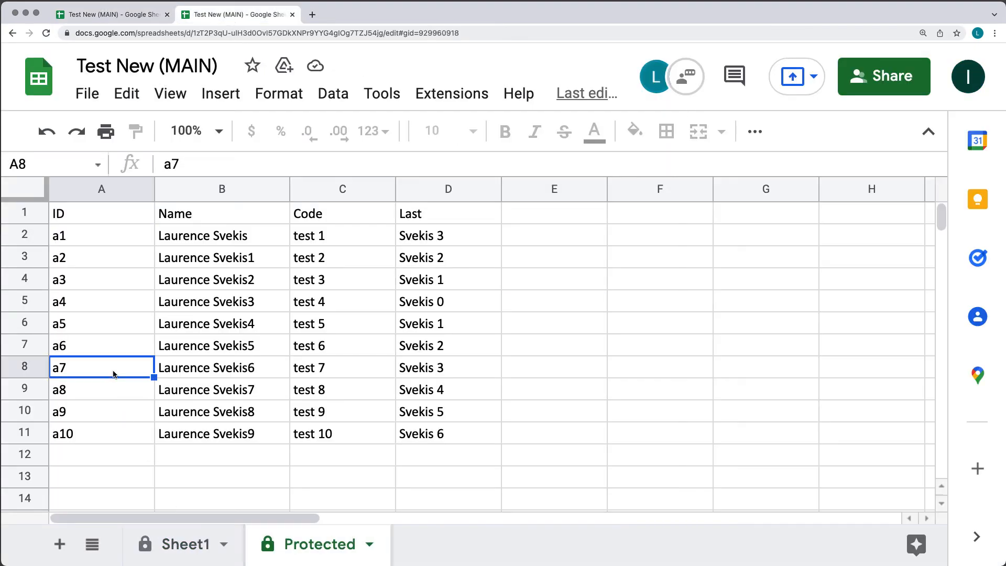
pyautogui.doubleClick(114, 373)
pyautogui.click(733, 361)
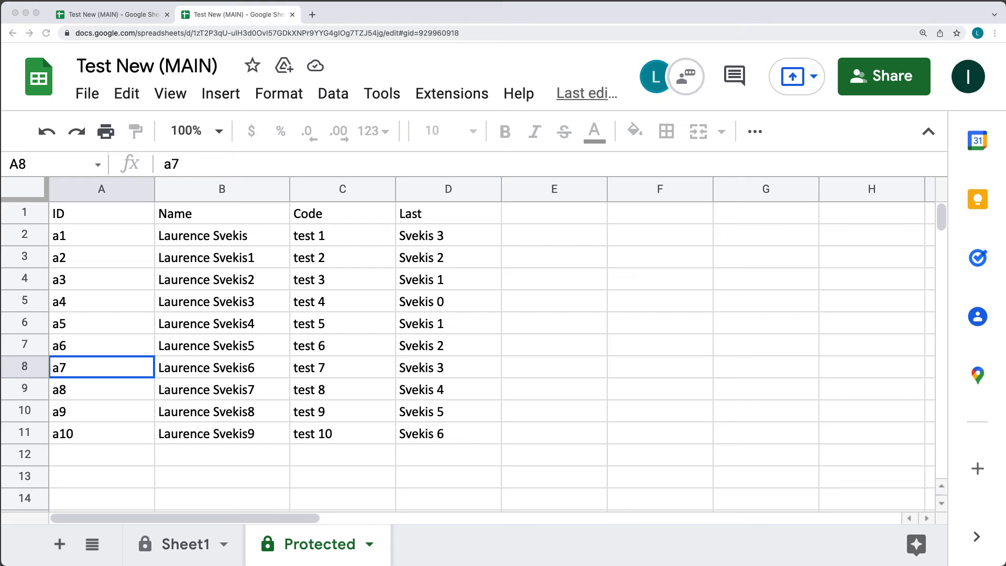
# Examine Sheet1 and its available sheet options from the second account, comparing it with the Protected sheet
pyautogui.click(187, 545)
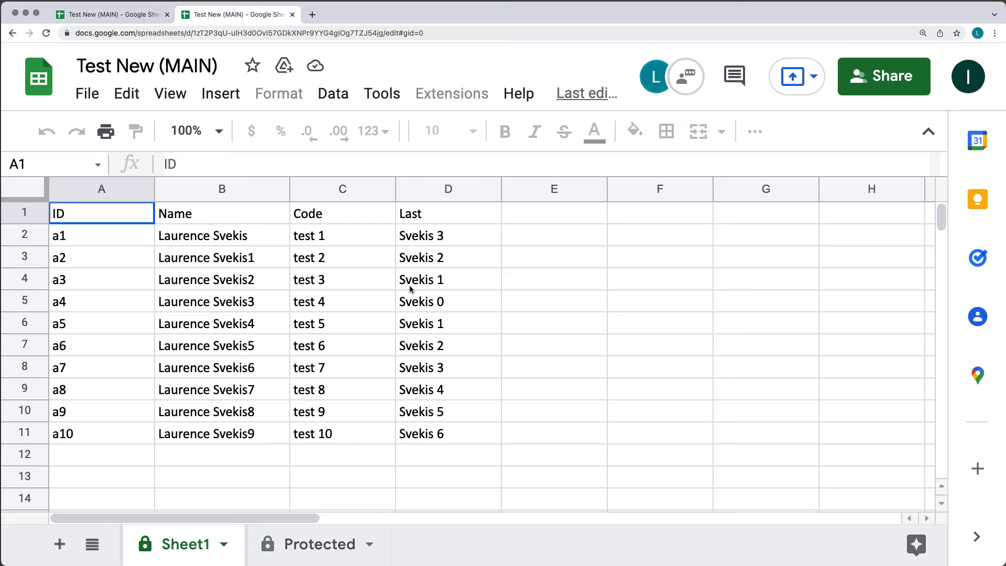
pyautogui.click(309, 556)
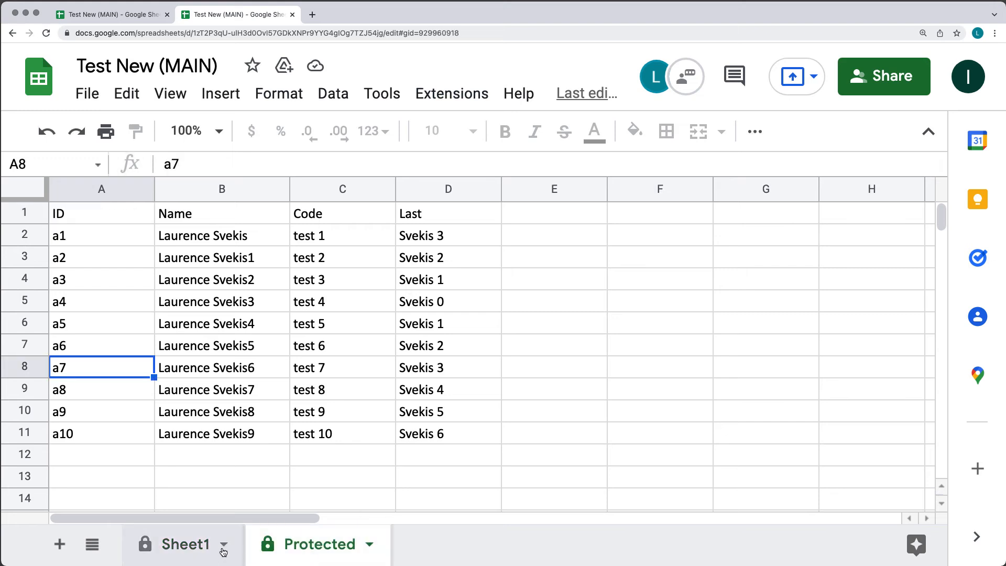
pyautogui.click(218, 550)
pyautogui.click(224, 544)
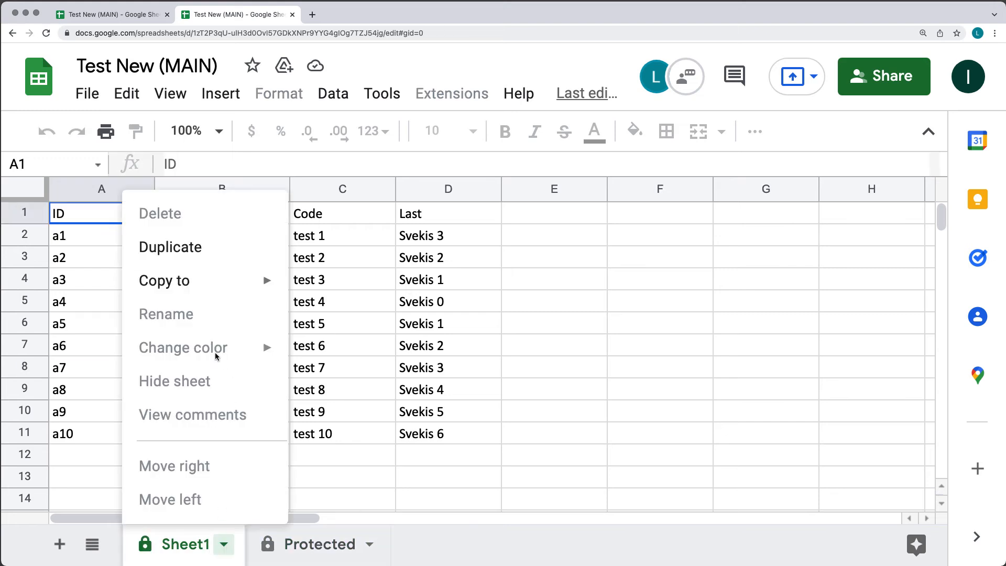
pyautogui.click(224, 545)
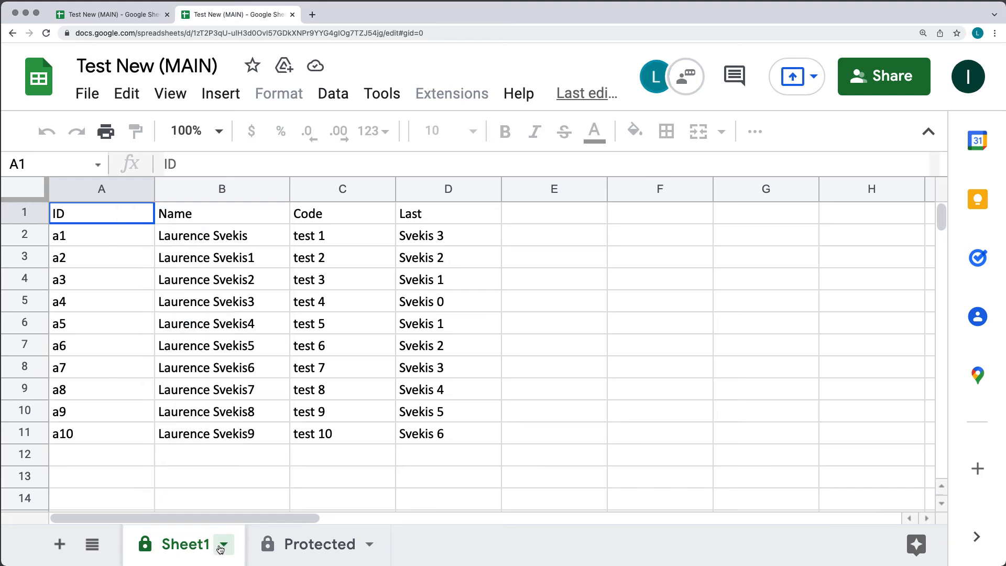
pyautogui.click(194, 459)
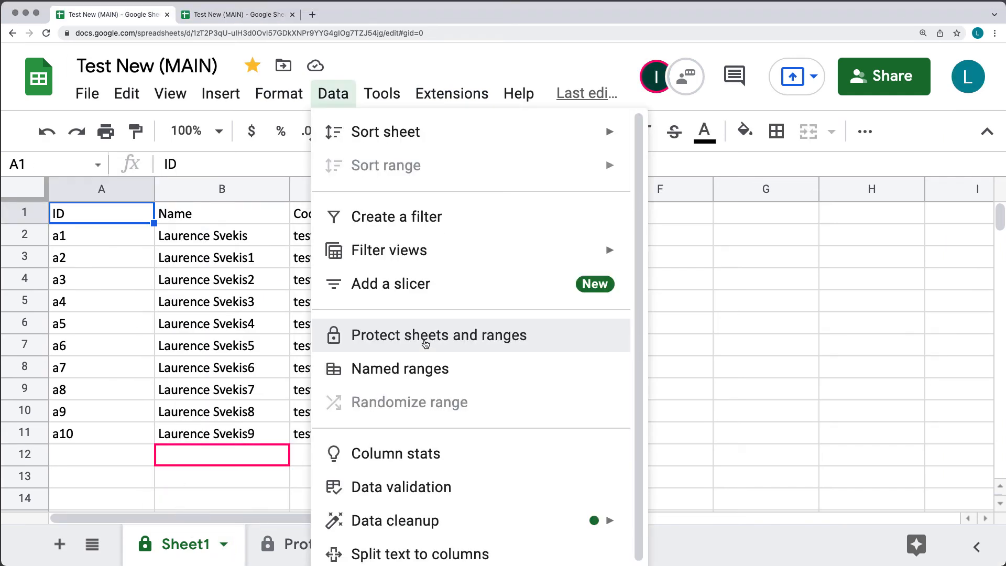
# Remove the pro2 protection from Sheet1 in the owner's account
pyautogui.click(424, 344)
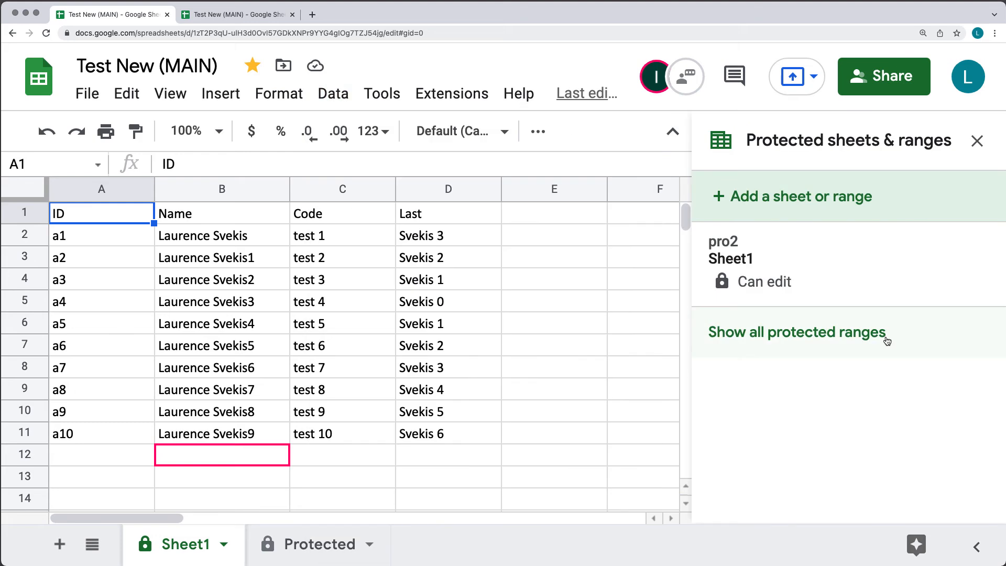
pyautogui.click(982, 241)
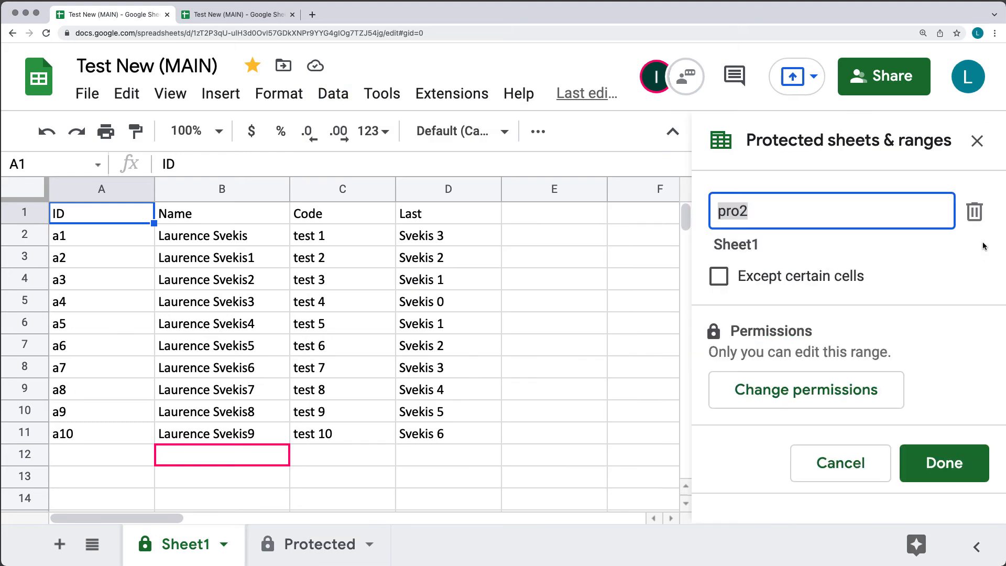
pyautogui.click(974, 212)
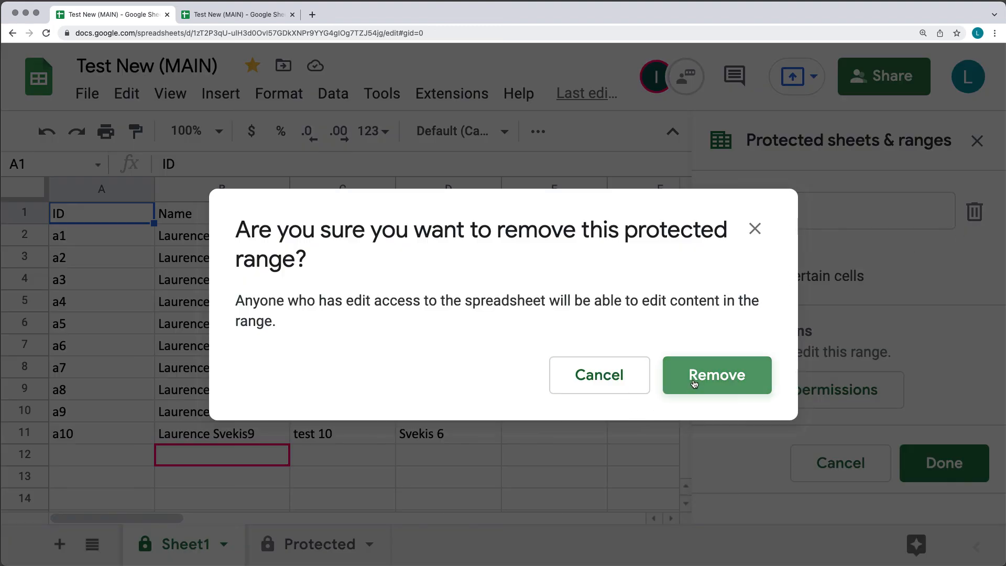
pyautogui.click(695, 378)
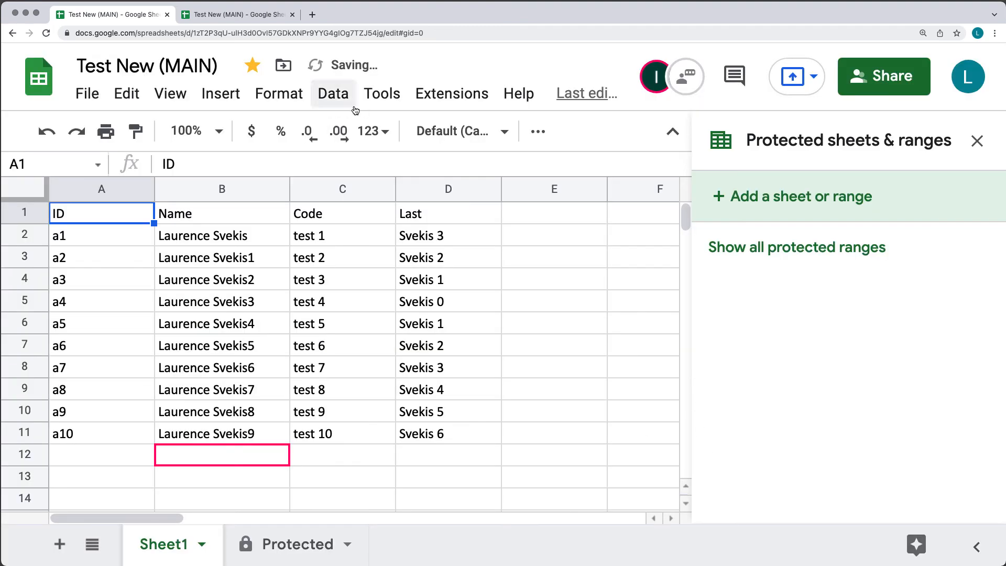
# From the second account, protect Sheet1 with the description pro5 and review the editor restriction choices, keeping Only you and spreadsheet owner
pyautogui.click(221, 18)
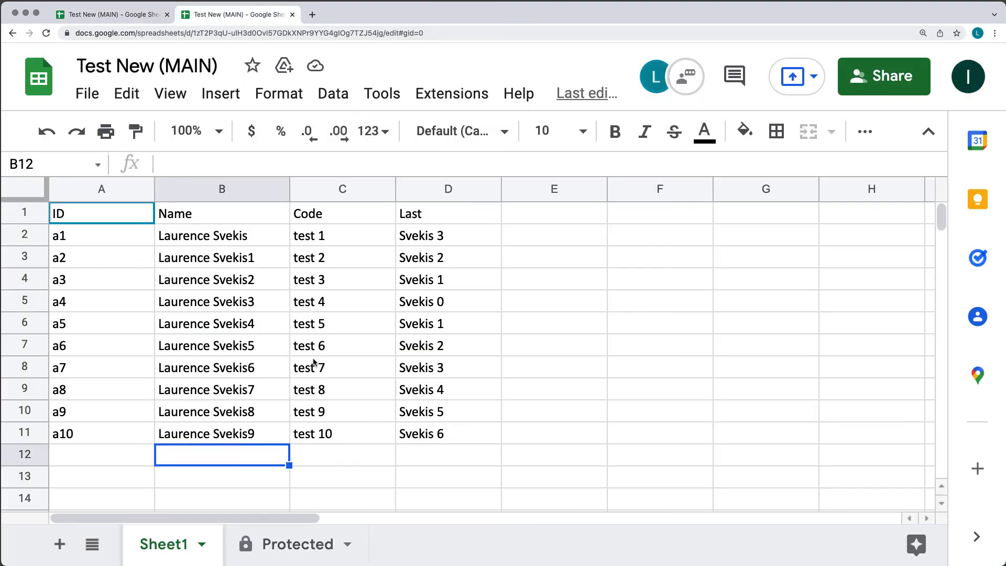
pyautogui.click(204, 546)
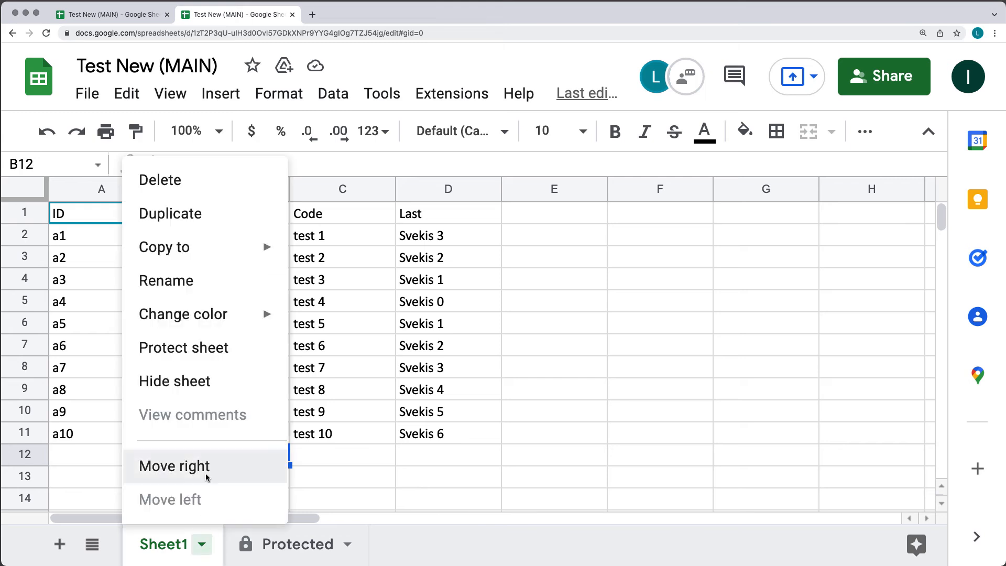
pyautogui.click(208, 347)
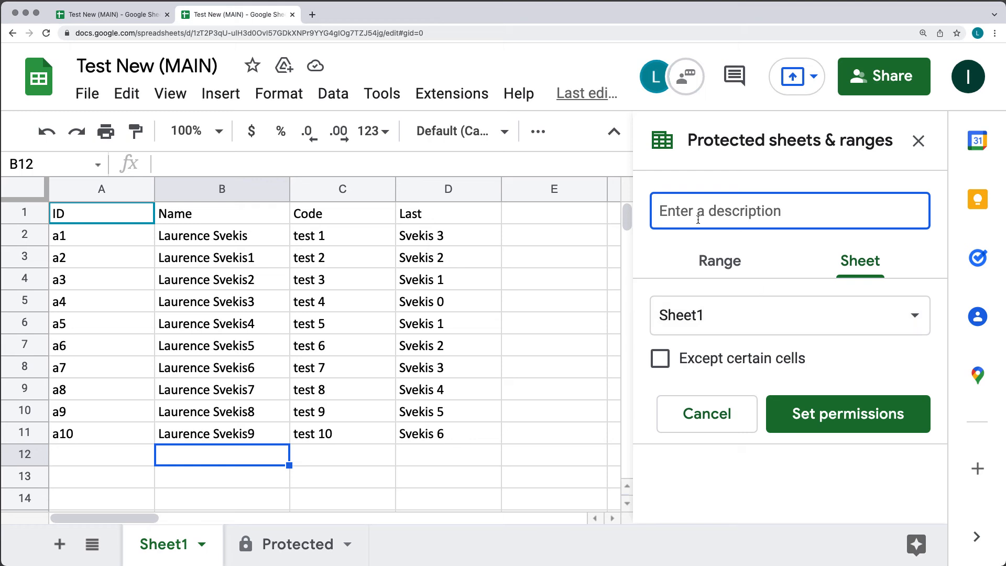
pyautogui.write('pro')
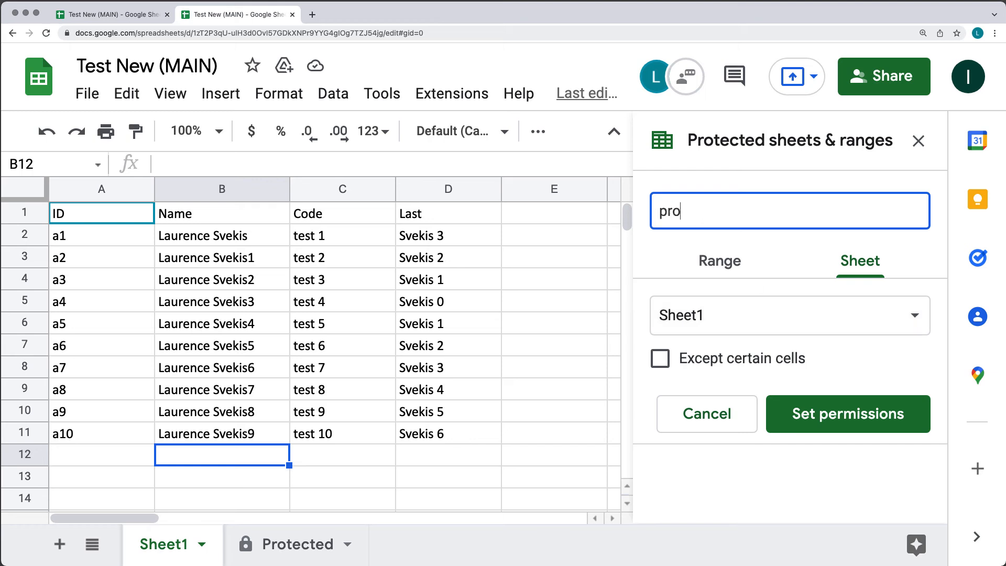
pyautogui.write('5')
pyautogui.click(825, 417)
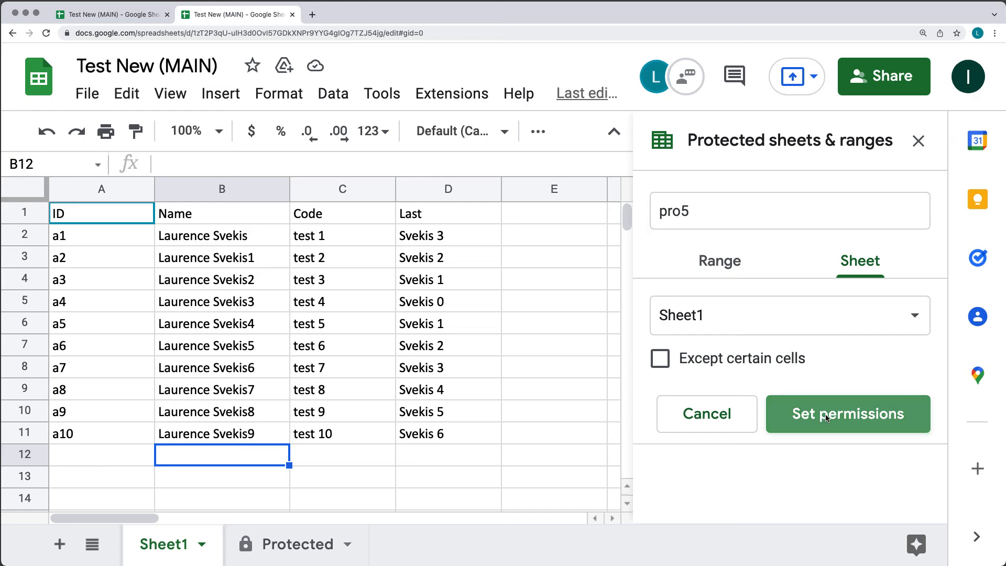
pyautogui.click(403, 328)
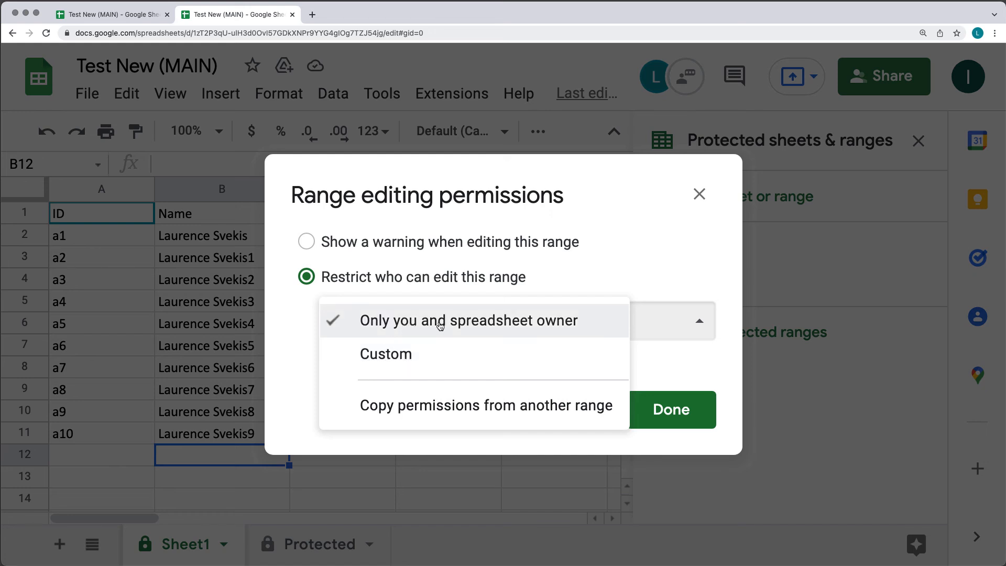
pyautogui.click(699, 194)
pyautogui.click(699, 194)
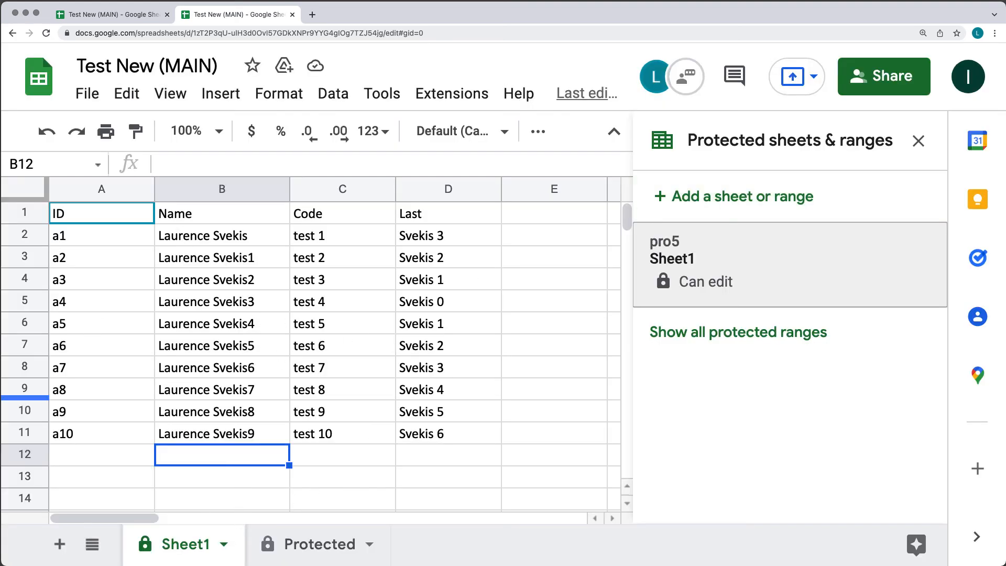
# Remove the pro5 protection from Sheet1 in the second account
pyautogui.click(834, 263)
pyautogui.click(915, 212)
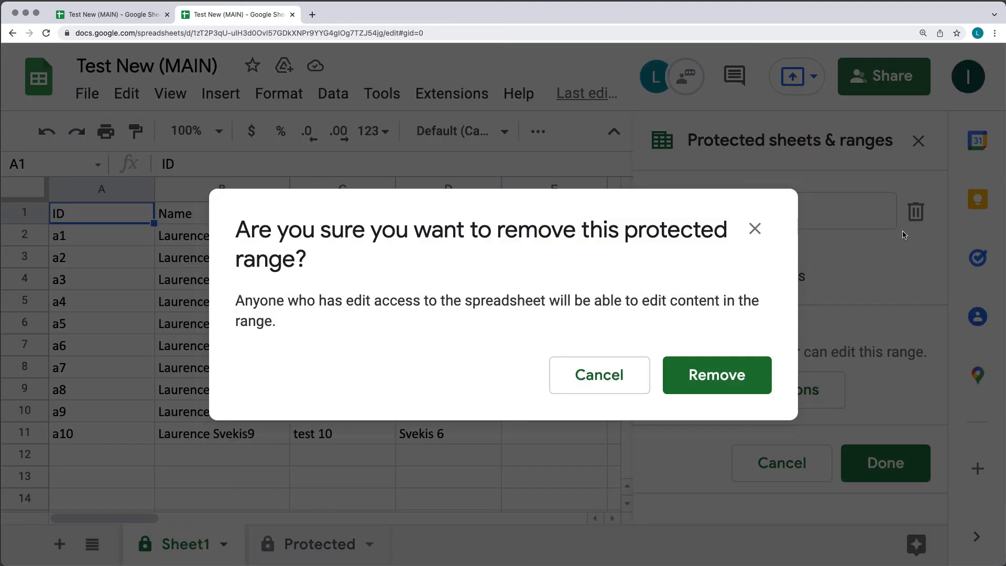
pyautogui.click(715, 383)
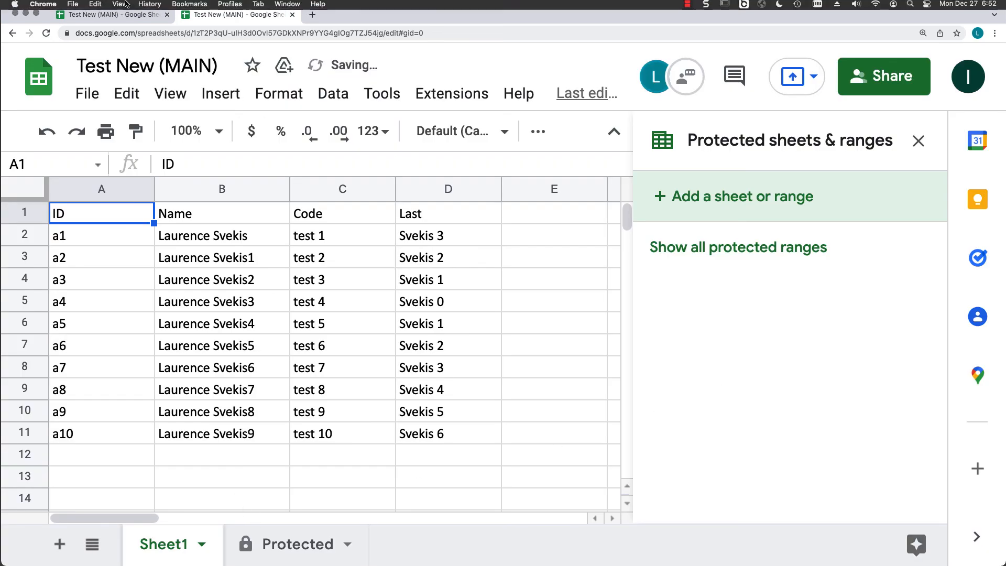
# Hide the Protected sheet from the owner's account
pyautogui.click(117, 18)
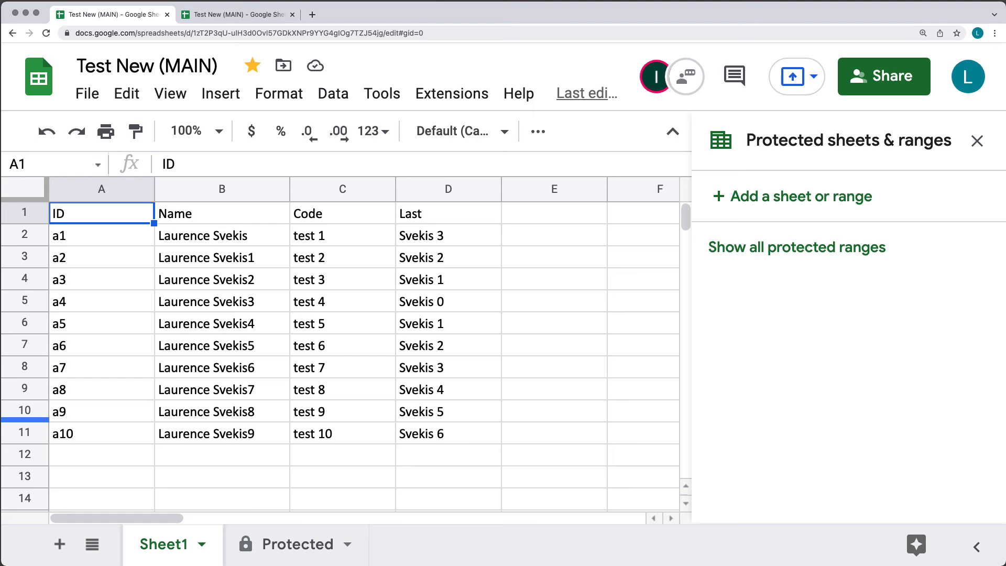
pyautogui.click(347, 545)
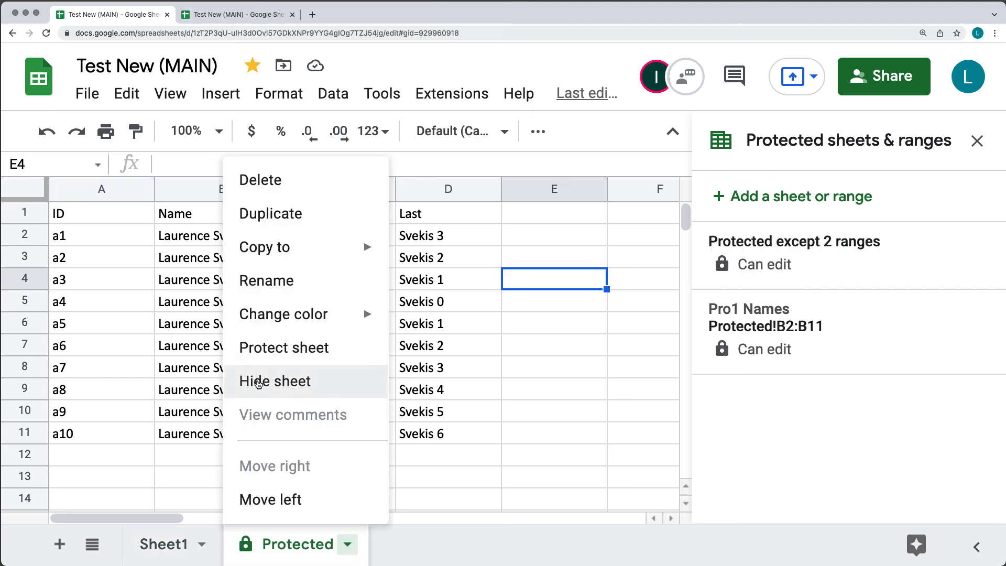
pyautogui.click(258, 382)
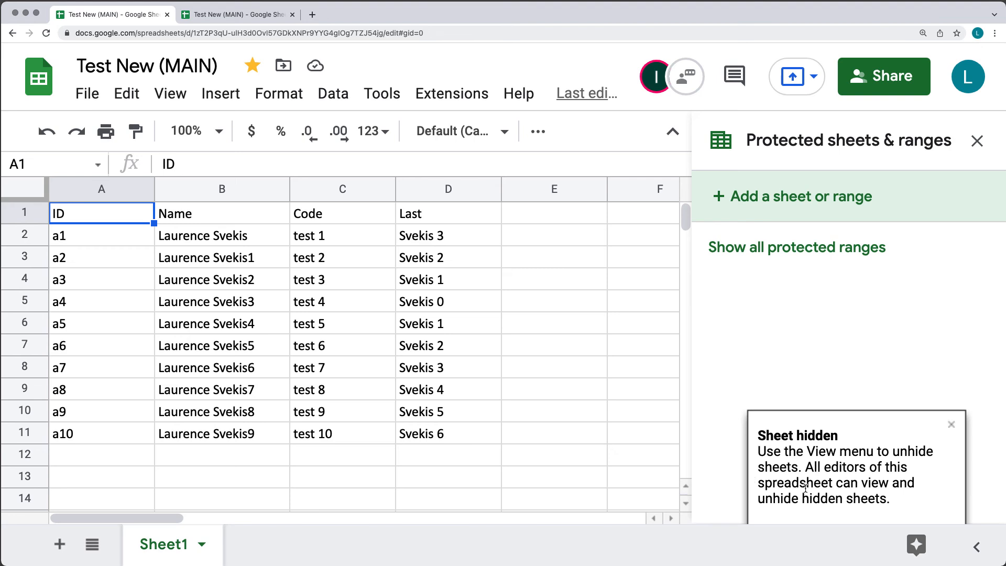
# Check the second account's sheet list and view options for the hidden Protected sheet, and return to the owner's spreadsheet
pyautogui.click(218, 15)
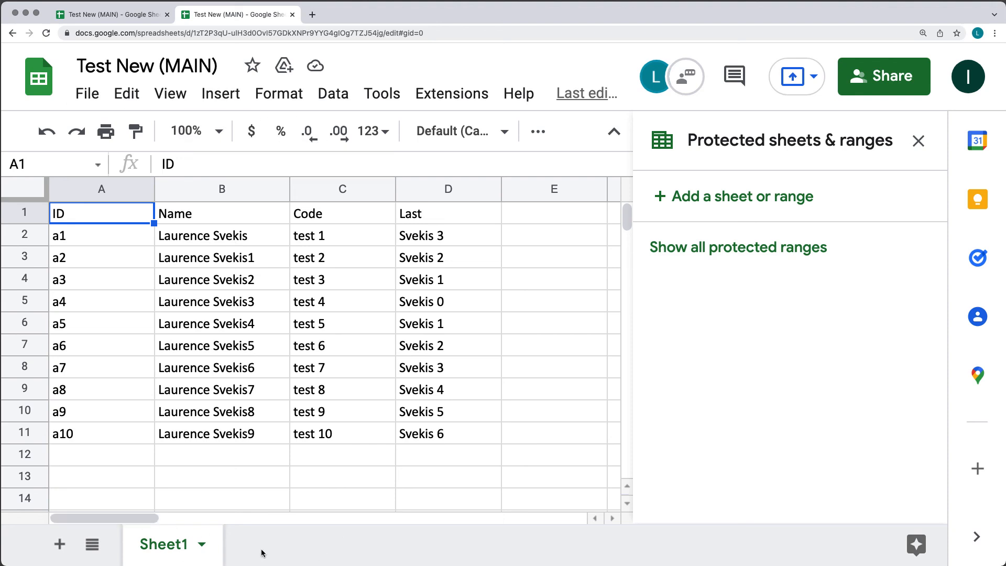
pyautogui.click(168, 104)
pyautogui.click(96, 16)
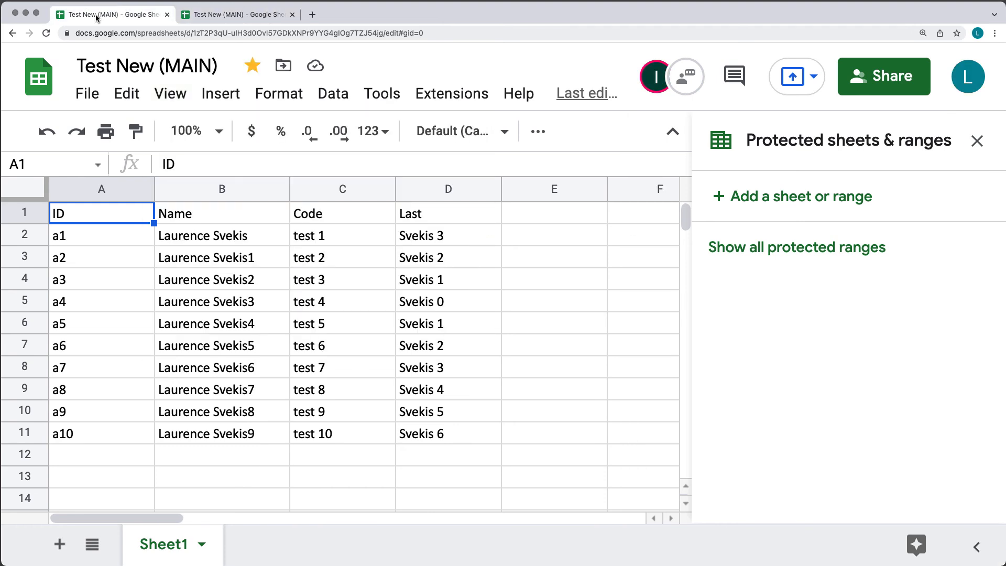
# Unhide the Protected sheet from the owner's account
pyautogui.click(171, 103)
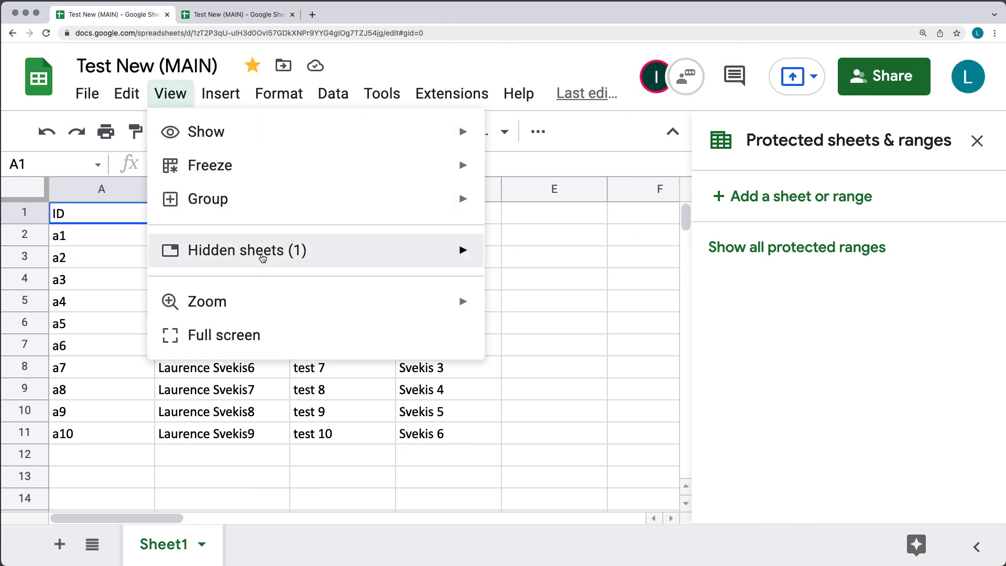
pyautogui.moveTo(263, 253)
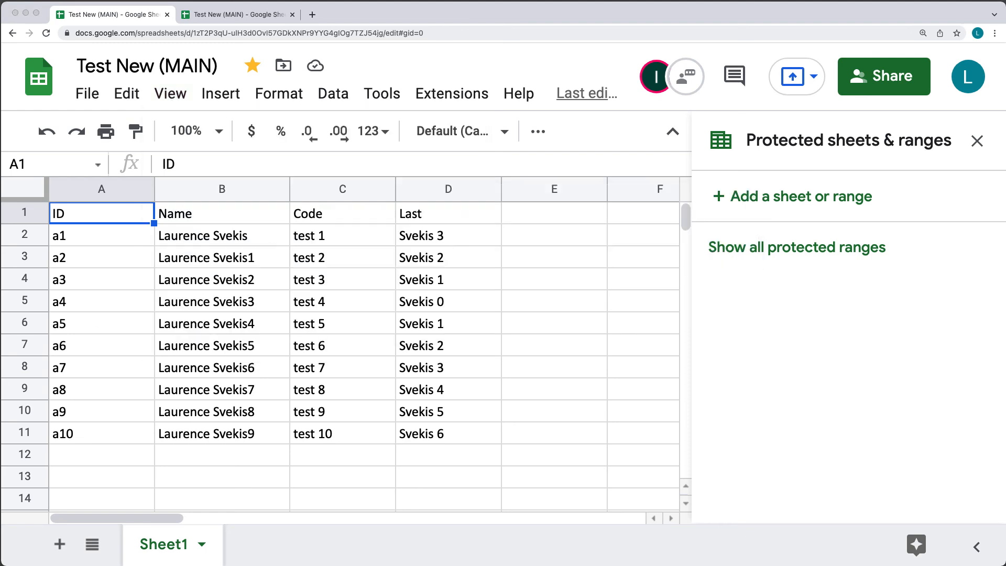
pyautogui.click(170, 94)
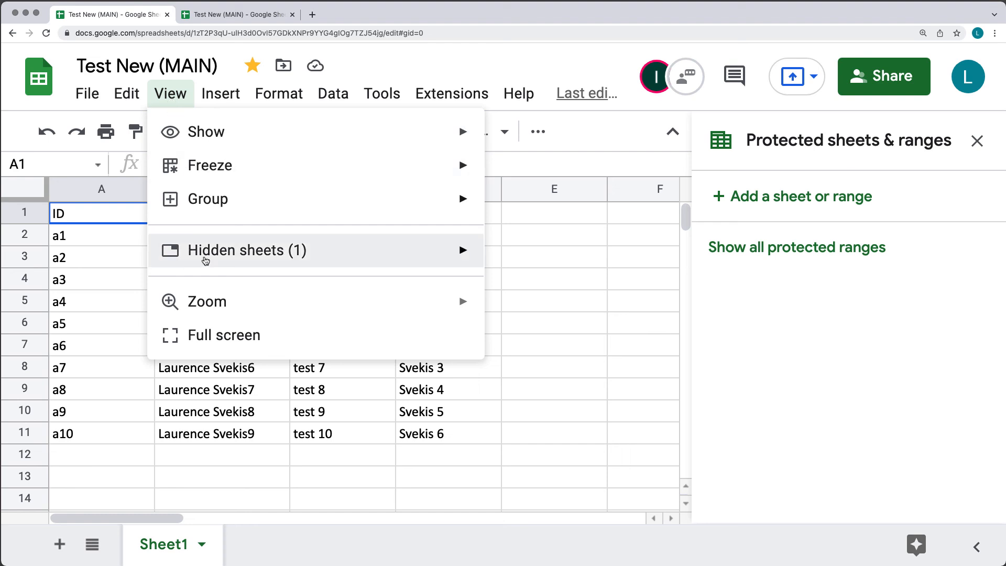
pyautogui.moveTo(204, 261)
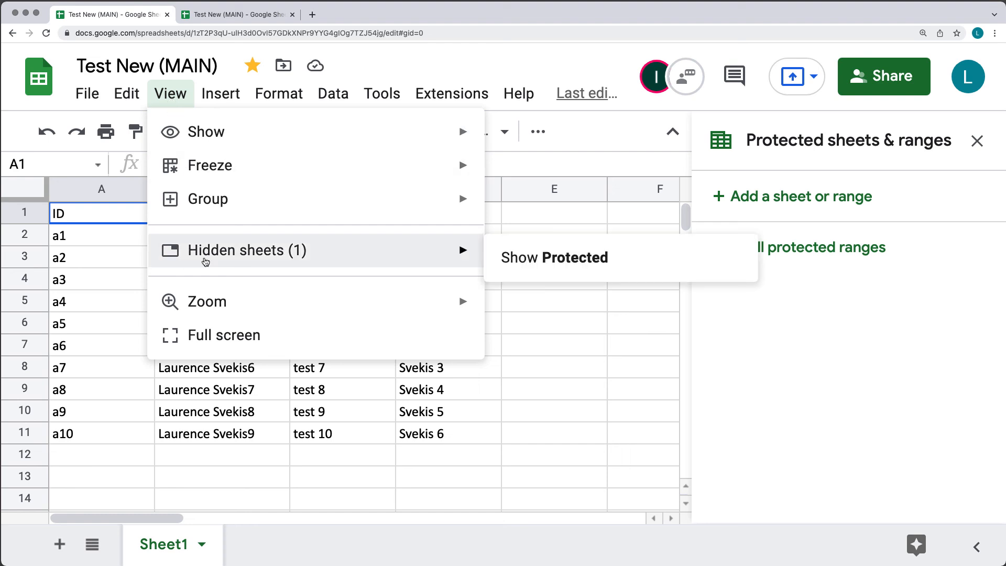
pyautogui.click(580, 259)
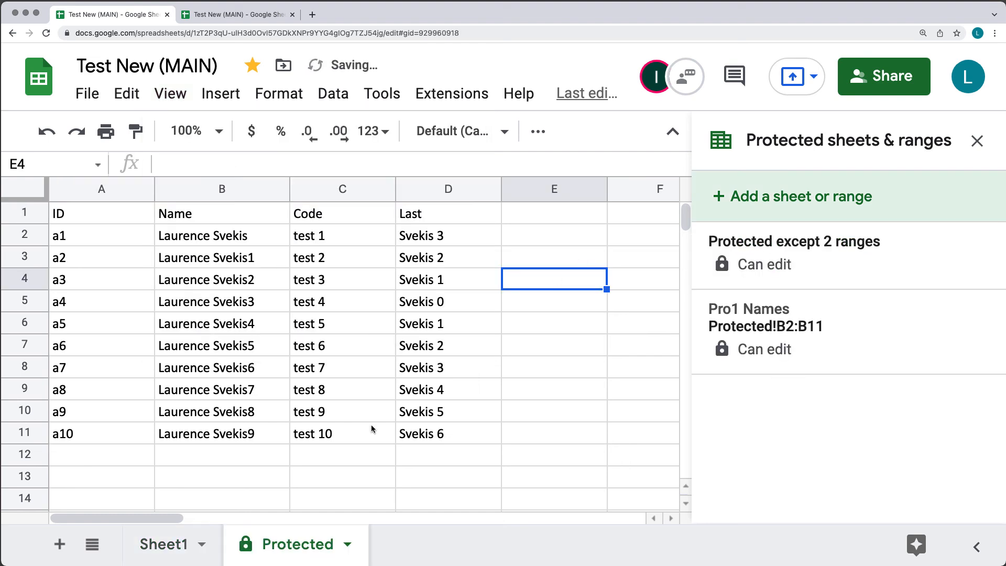
# Switch to the second account's spreadsheet and try to hide the Protected sheet, dismissing any message
pyautogui.click(229, 15)
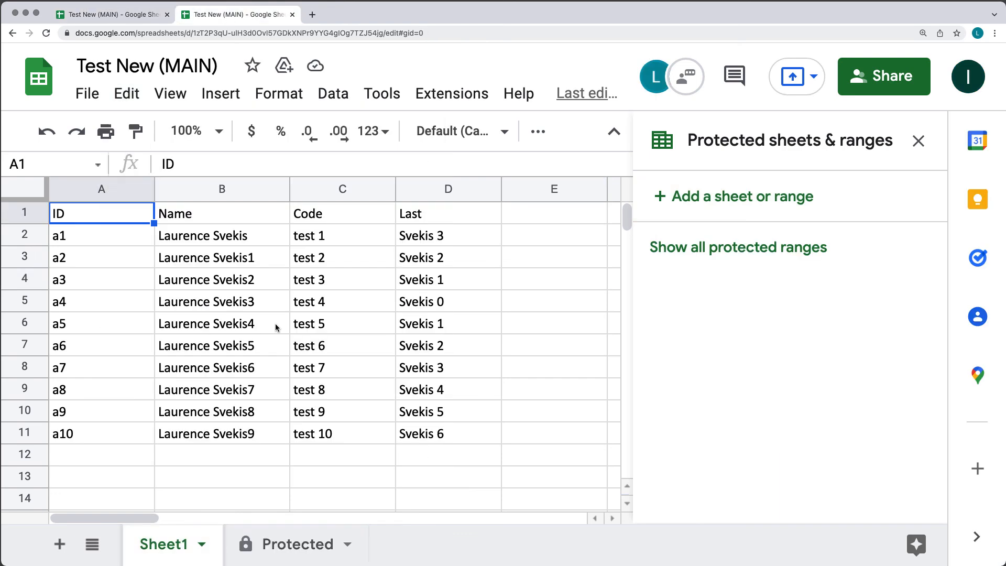
pyautogui.click(349, 548)
pyautogui.click(349, 547)
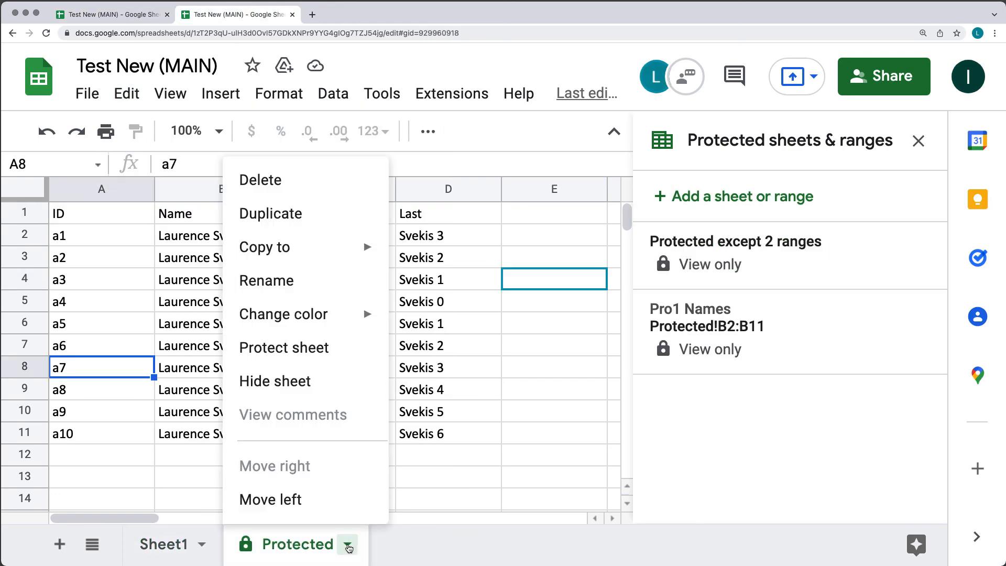
pyautogui.click(337, 397)
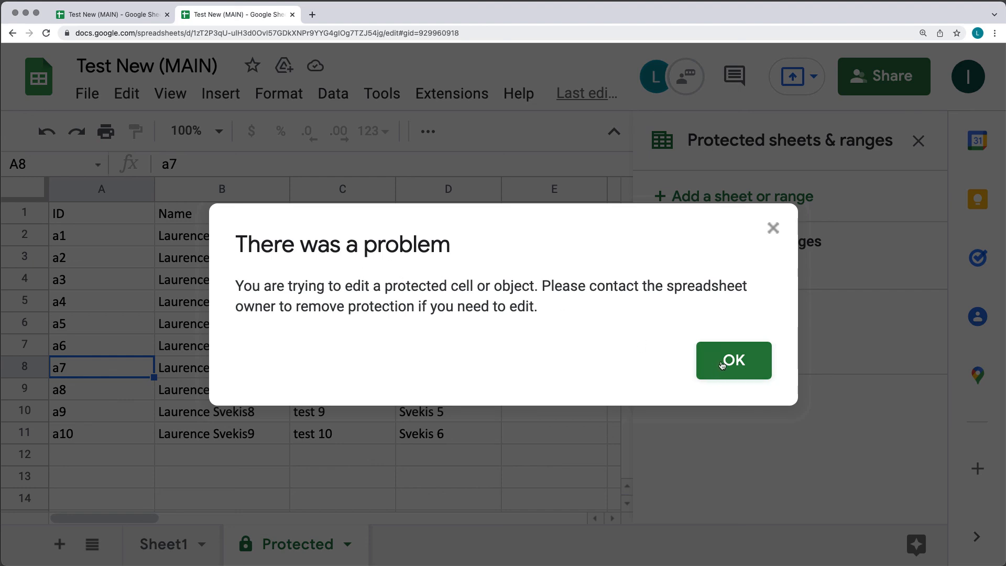
pyautogui.click(737, 362)
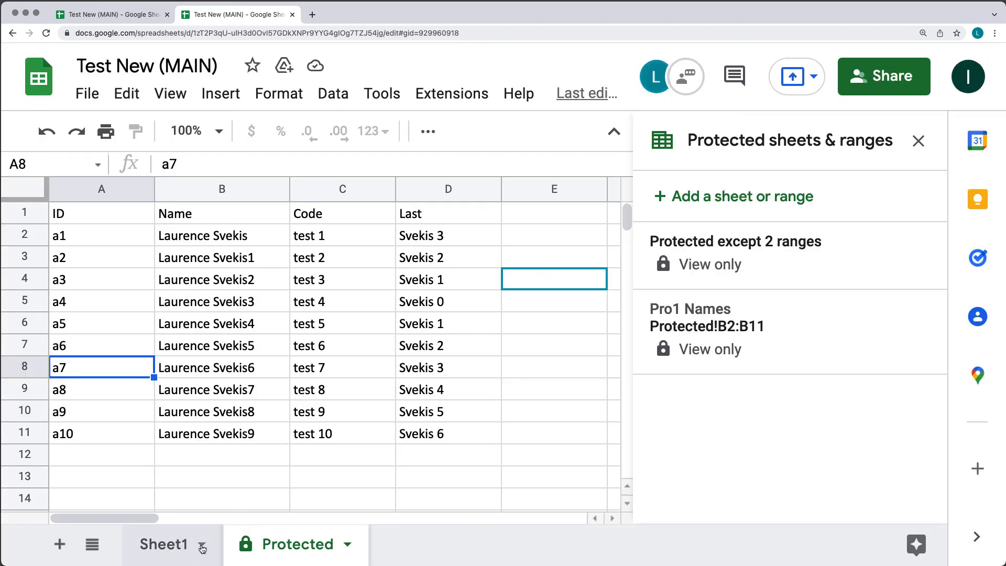
# Hide the unprotected Sheet1 from the second account
pyautogui.click(202, 544)
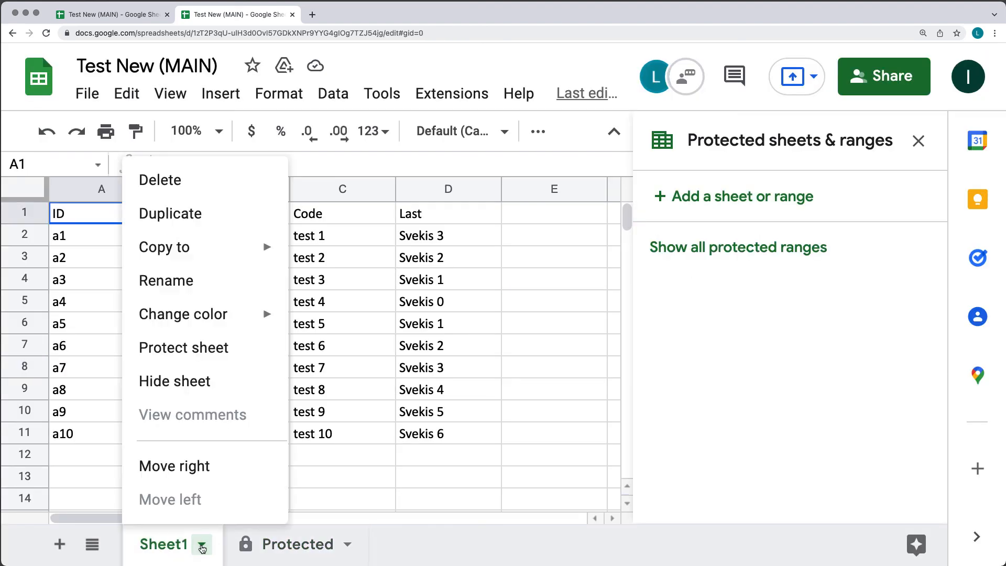
pyautogui.click(199, 382)
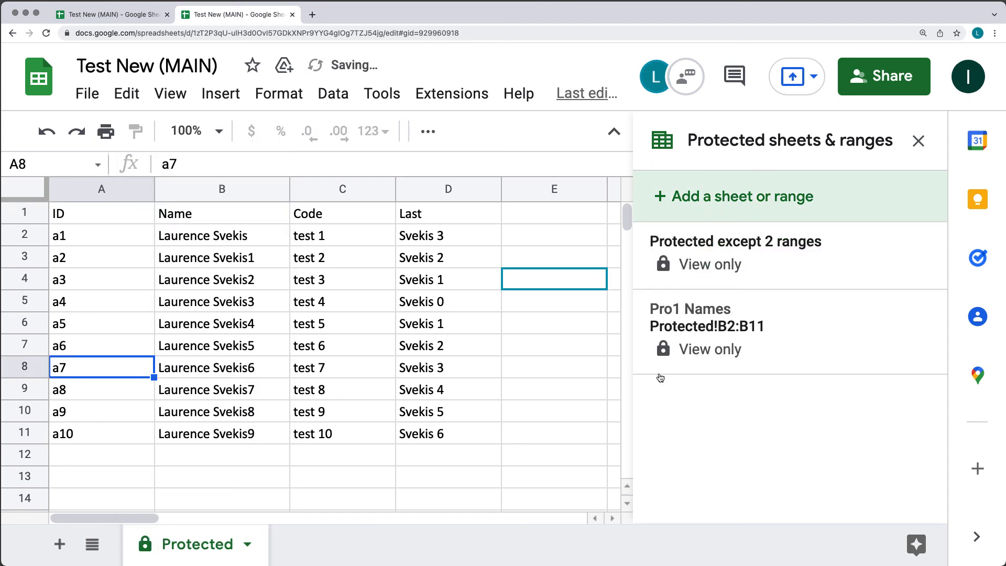
# Return to the owner's spreadsheet, reload it, and unhide Sheet1
pyautogui.click(116, 17)
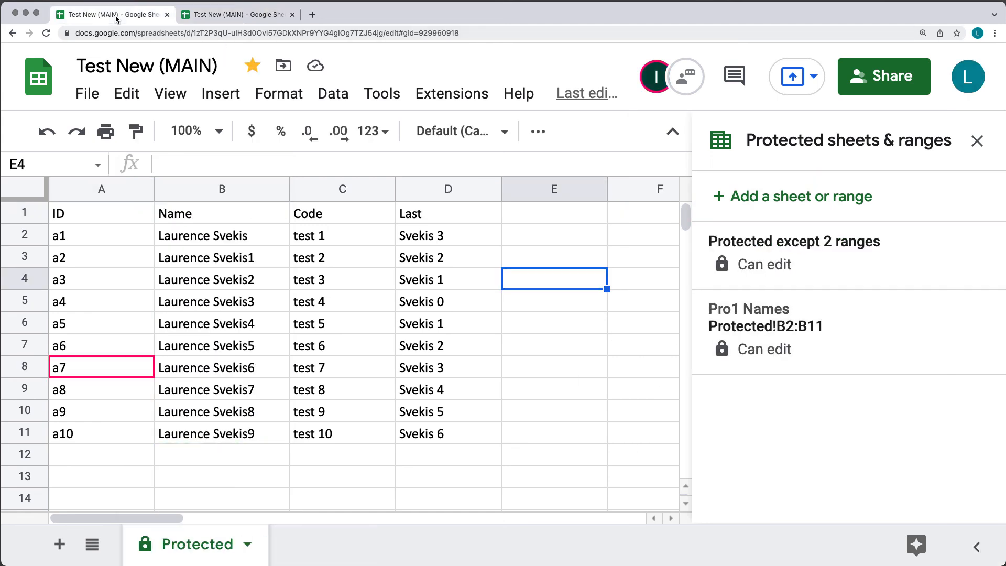
pyautogui.click(177, 97)
pyautogui.moveTo(242, 262)
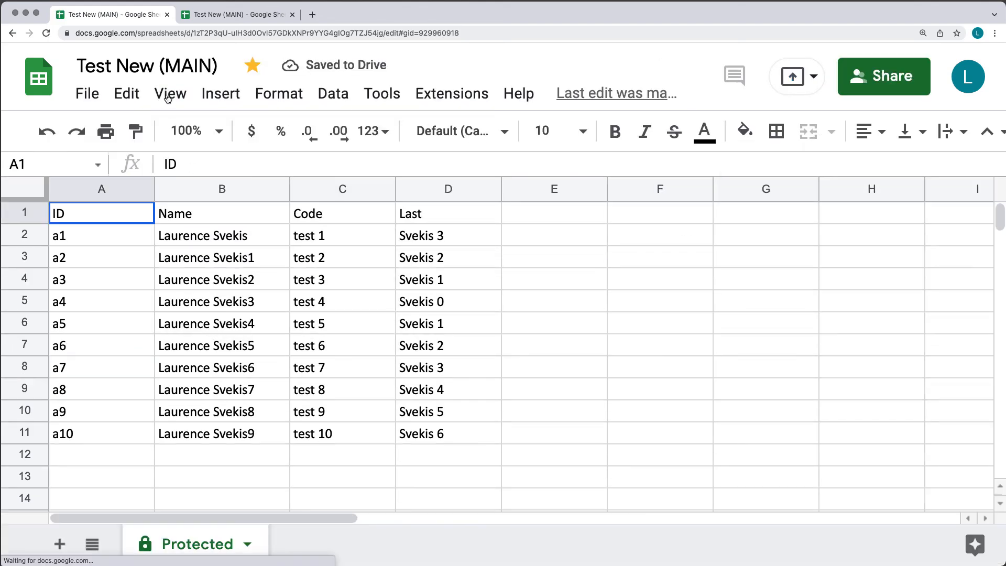
pyautogui.click(159, 95)
pyautogui.moveTo(230, 251)
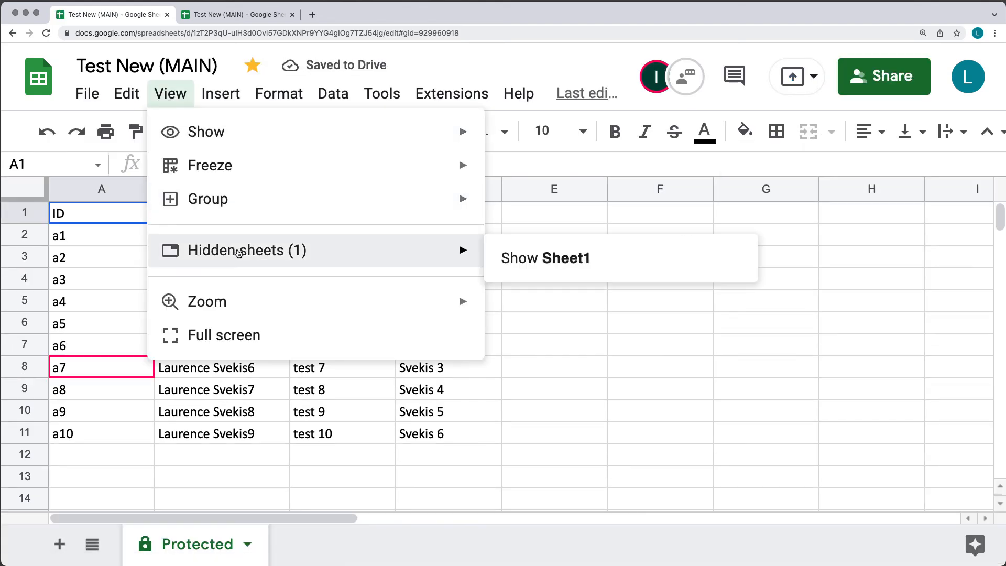
pyautogui.click(547, 259)
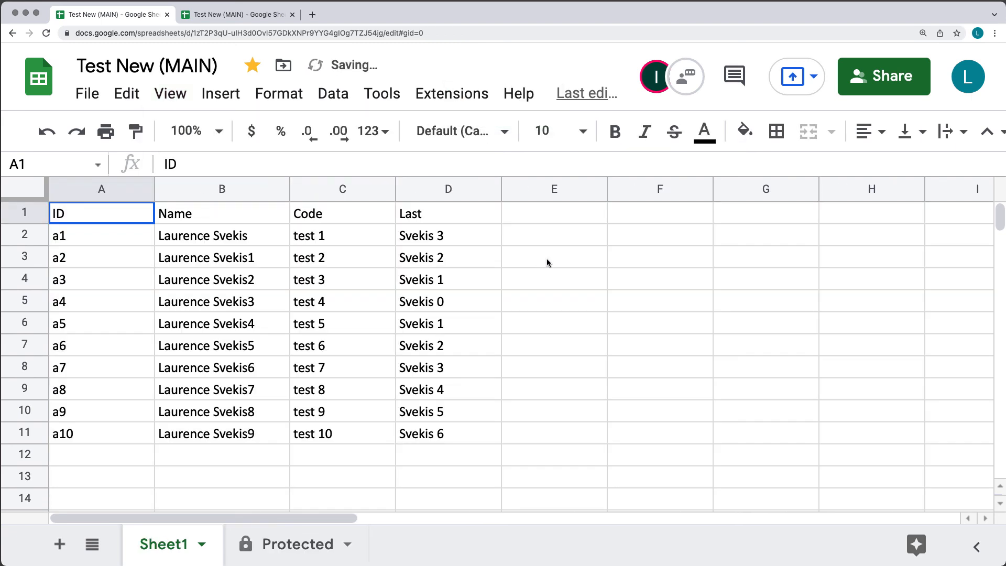